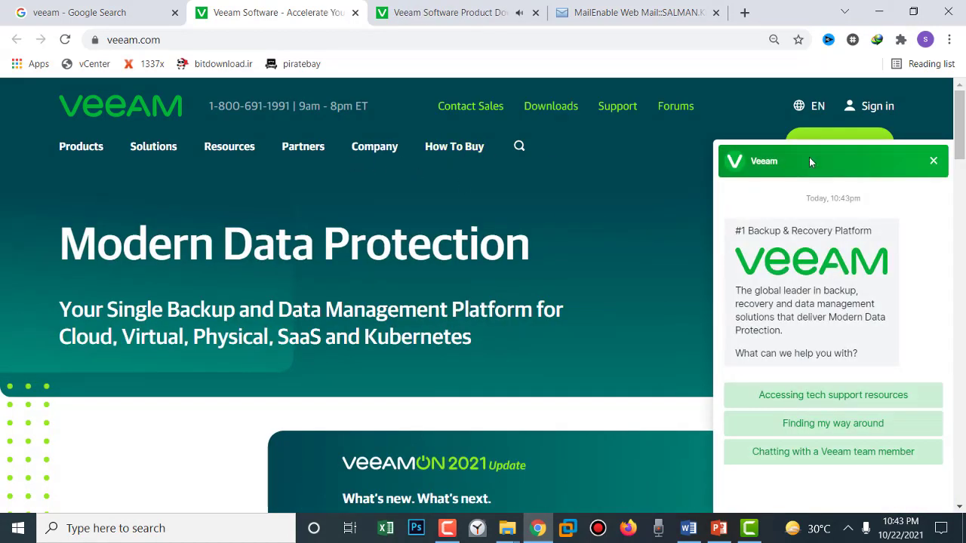
- Open the Veeam product downloads page and close the chat window
{"action": "left_click", "coordinate": [558, 109]}
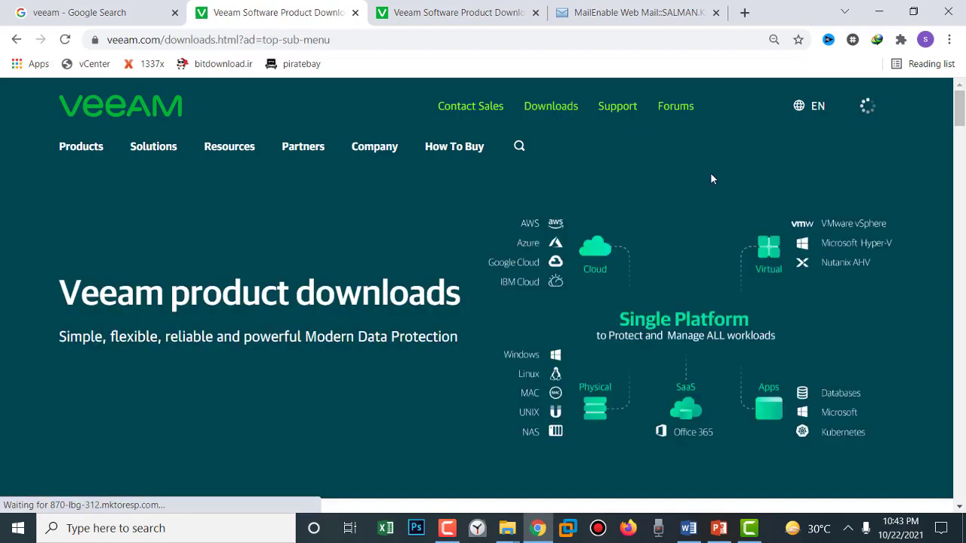
{"action": "scroll", "coordinate": [627, 191], "scroll_direction": "down", "scroll_amount": 5}
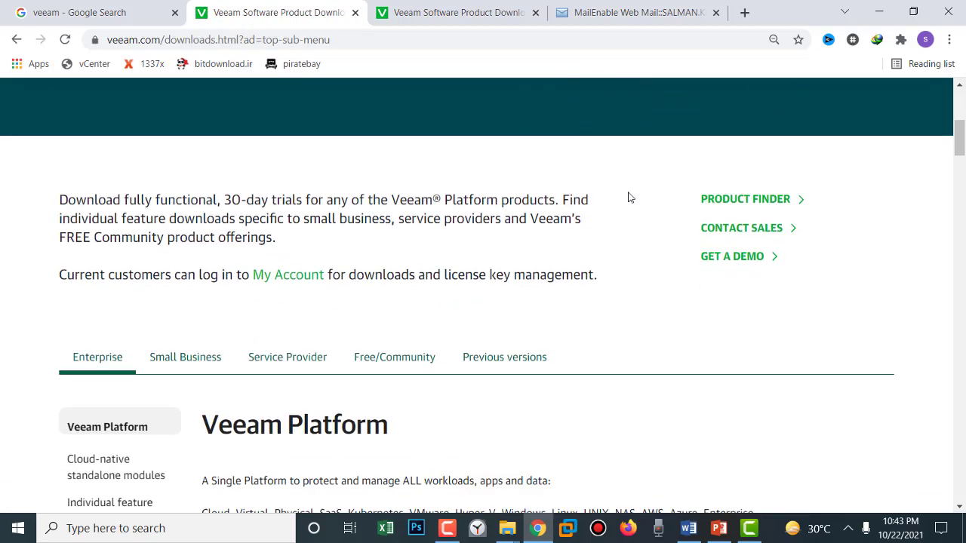
{"action": "scroll", "coordinate": [630, 197], "scroll_direction": "down", "scroll_amount": 1}
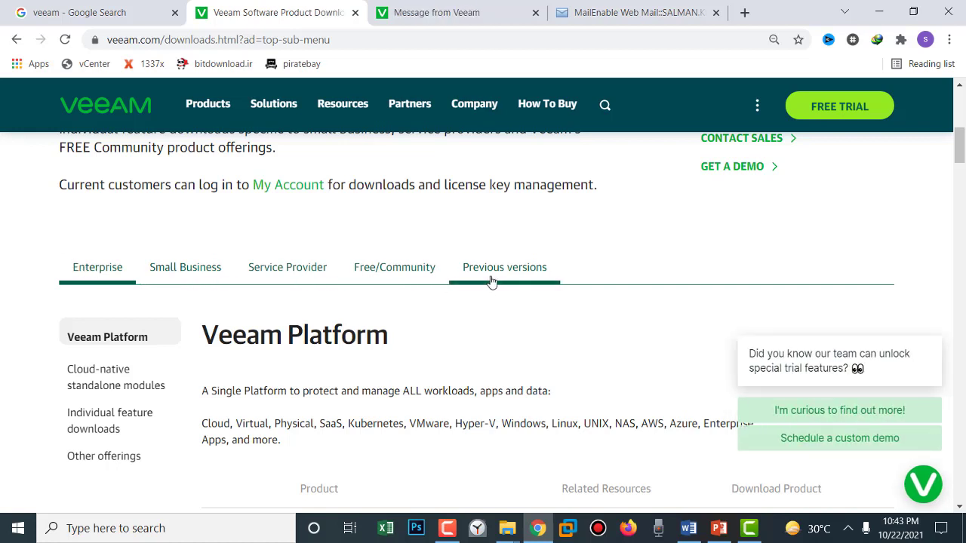
{"action": "left_click", "coordinate": [922, 483]}
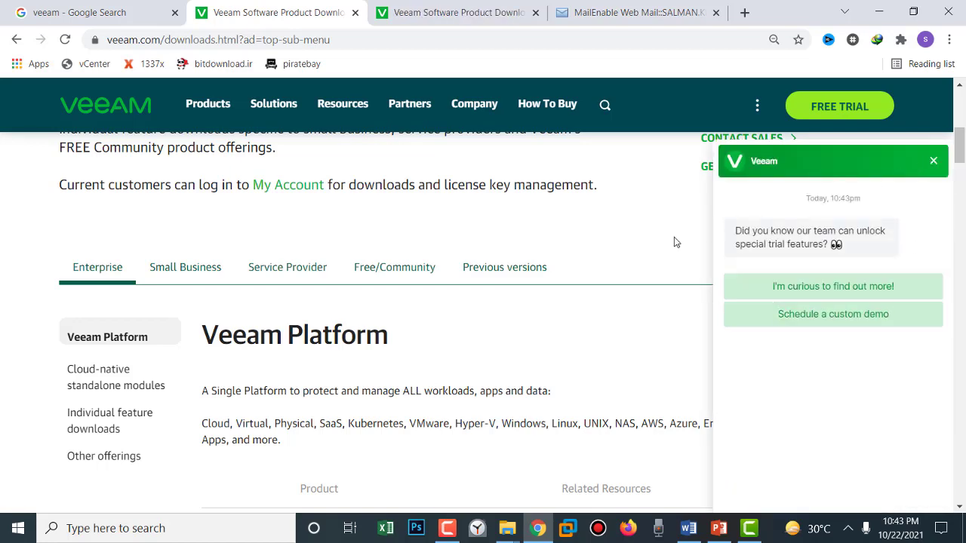
{"action": "left_click", "coordinate": [933, 164]}
- Review the Enterprise downloads under Veeam Platform and Cloud-native standalone modules, from Veeam Availability Suite to Veeam Backup for Google Cloud Platform
{"action": "scroll", "coordinate": [600, 294], "scroll_direction": "down", "scroll_amount": 3}
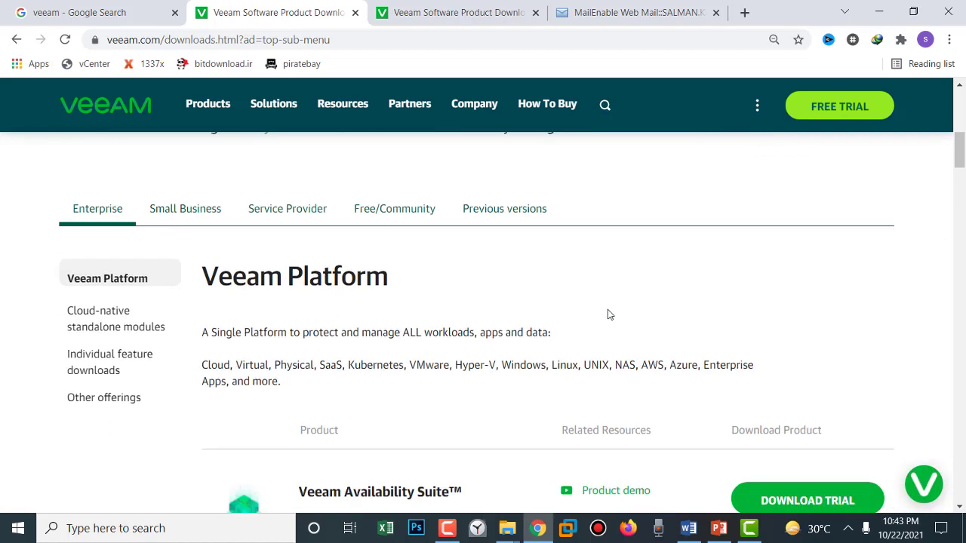
{"action": "scroll", "coordinate": [610, 314], "scroll_direction": "down", "scroll_amount": 1}
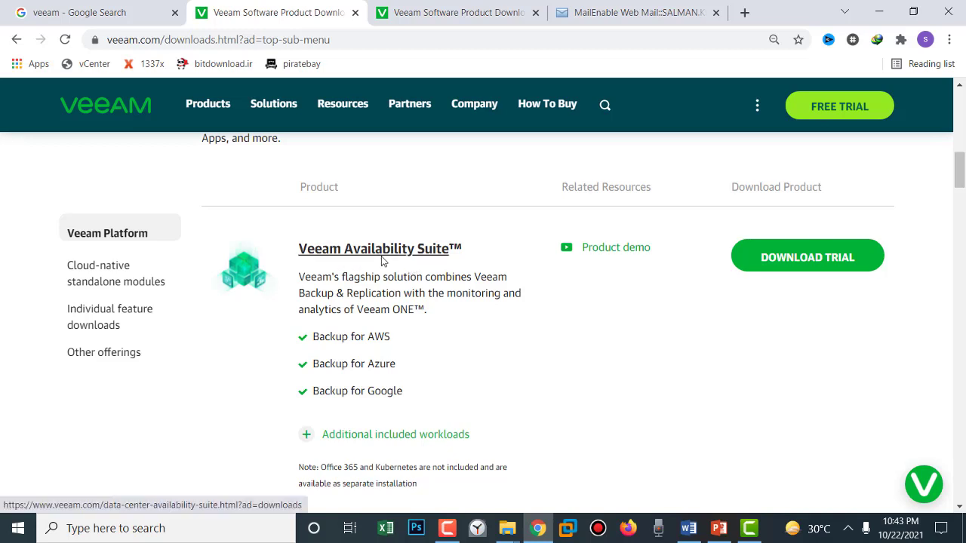
{"action": "scroll", "coordinate": [381, 260], "scroll_direction": "down", "scroll_amount": 4}
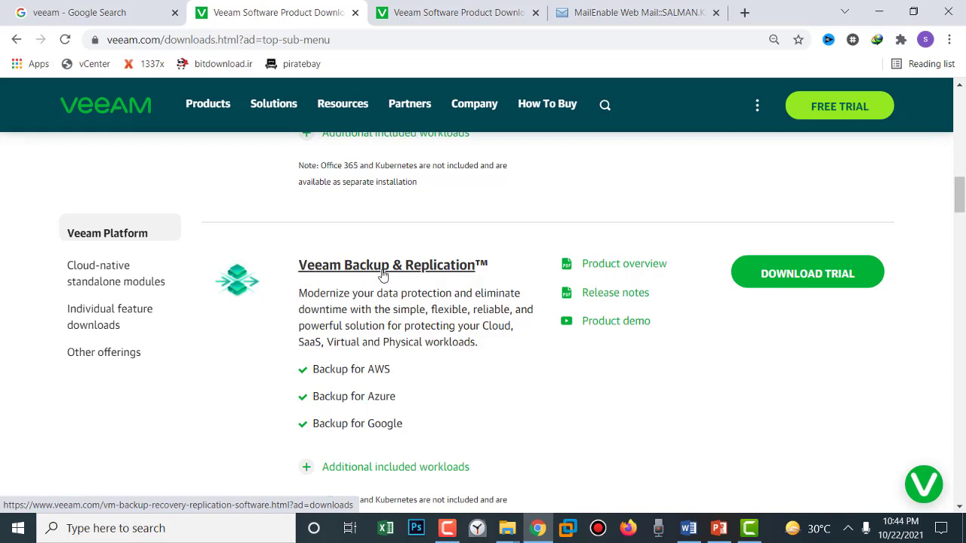
{"action": "scroll", "coordinate": [382, 275], "scroll_direction": "down", "scroll_amount": 4}
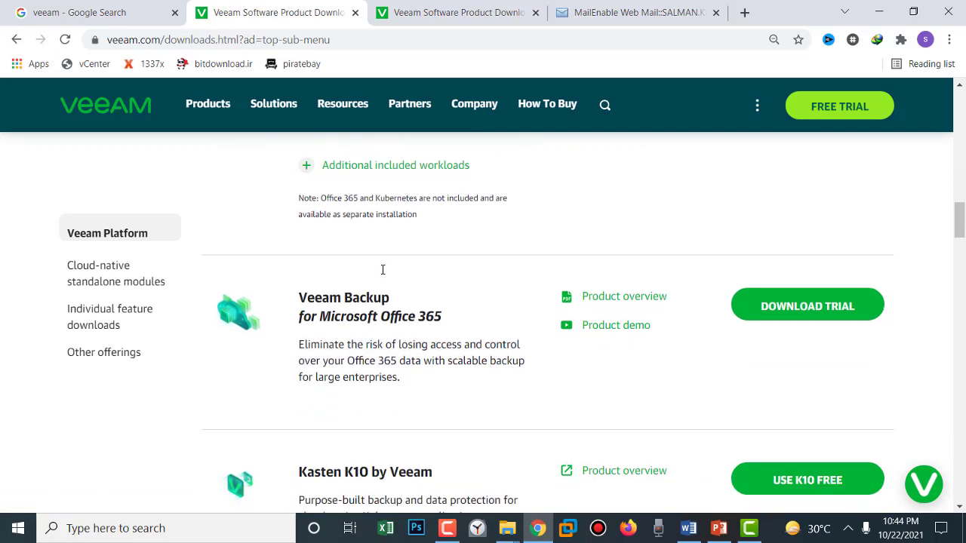
{"action": "scroll", "coordinate": [383, 271], "scroll_direction": "down", "scroll_amount": 2}
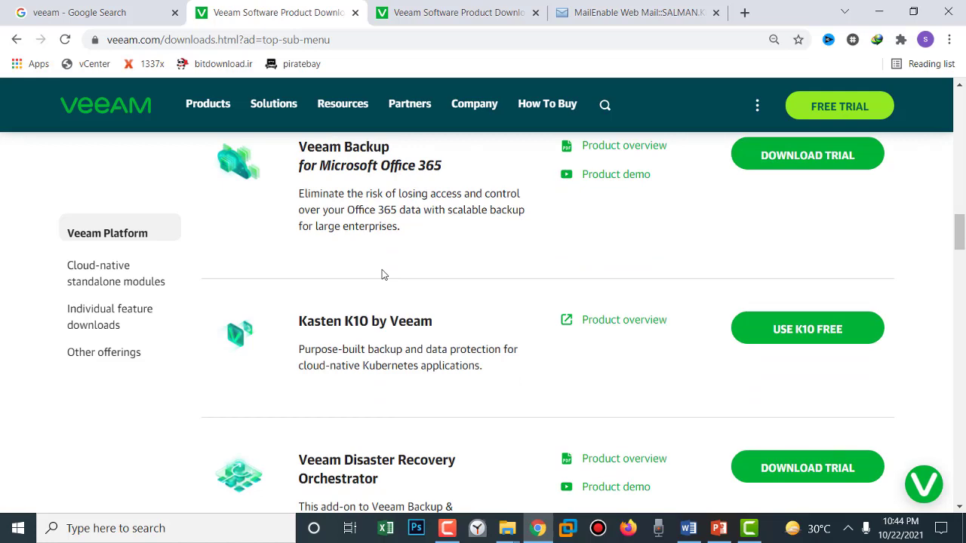
{"action": "scroll", "coordinate": [382, 273], "scroll_direction": "down", "scroll_amount": 3}
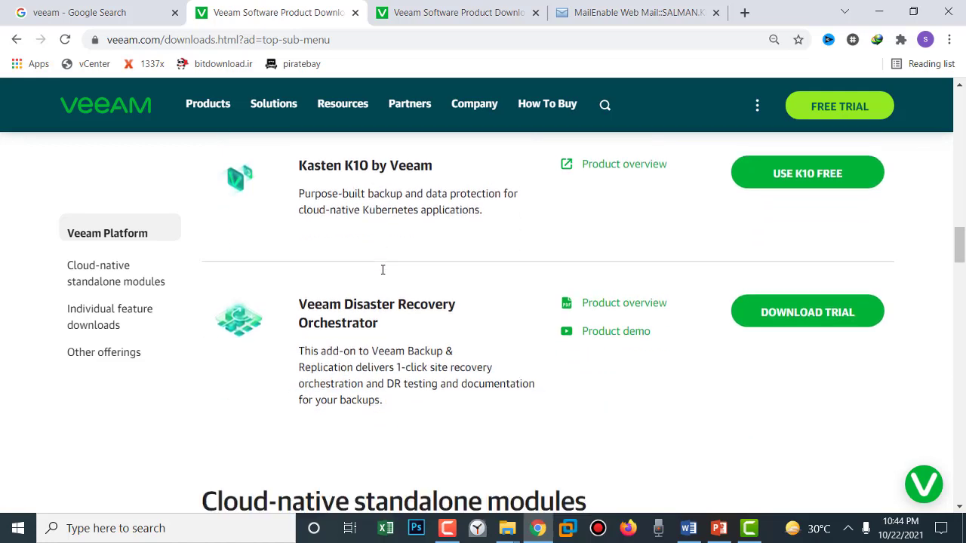
{"action": "scroll", "coordinate": [383, 270], "scroll_direction": "down", "scroll_amount": 3}
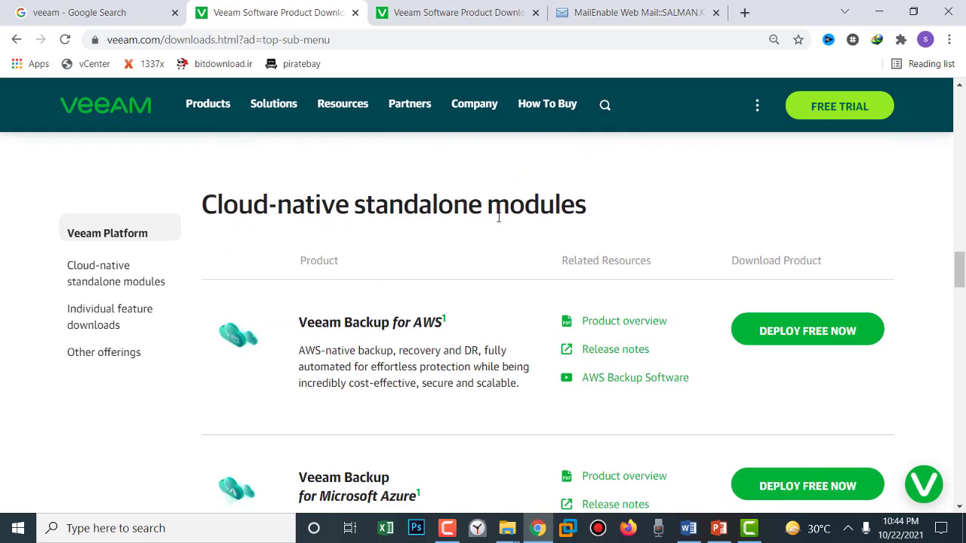
{"action": "scroll", "coordinate": [414, 339], "scroll_direction": "down", "scroll_amount": 2}
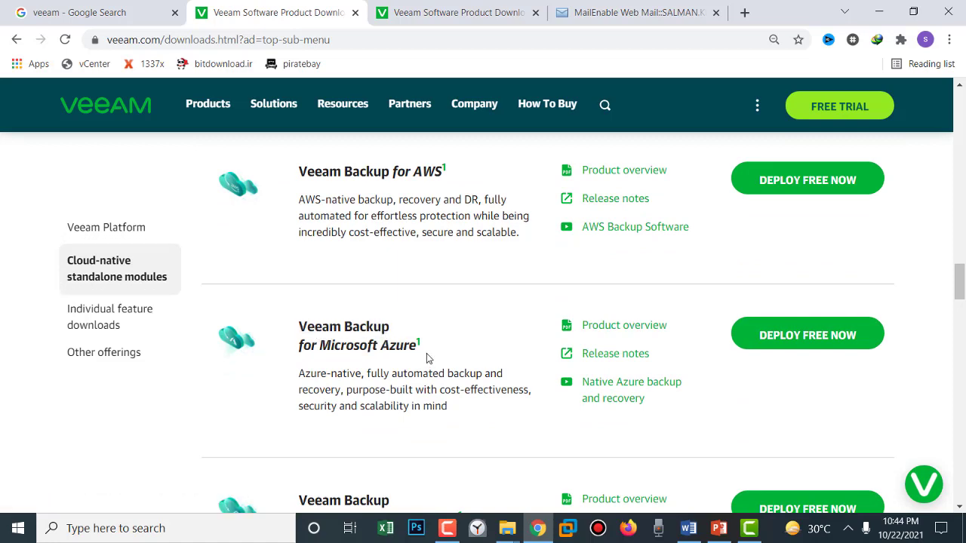
{"action": "scroll", "coordinate": [425, 357], "scroll_direction": "down", "scroll_amount": 2}
{"action": "scroll", "coordinate": [425, 357], "scroll_direction": "down", "scroll_amount": 3}
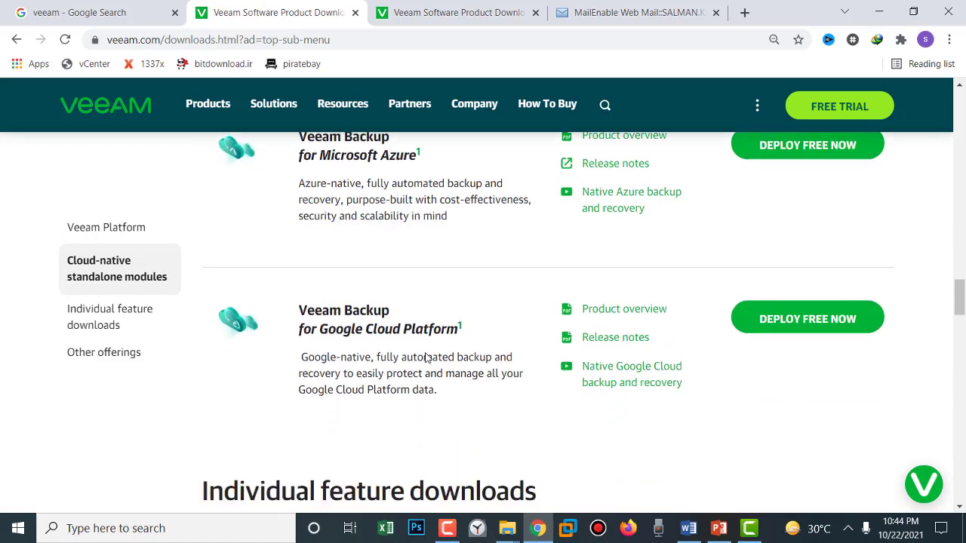
- Review the Enterprise downloads under Individual feature downloads and Other offerings, from the Veeam Agents to Veeam Management Pack
{"action": "scroll", "coordinate": [425, 357], "scroll_direction": "down", "scroll_amount": 1}
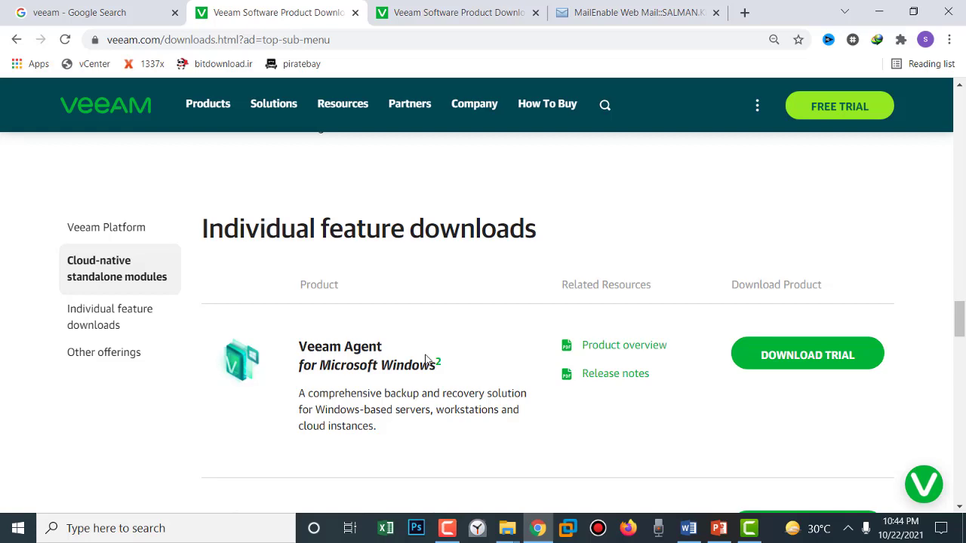
{"action": "scroll", "coordinate": [426, 361], "scroll_direction": "down", "scroll_amount": 2}
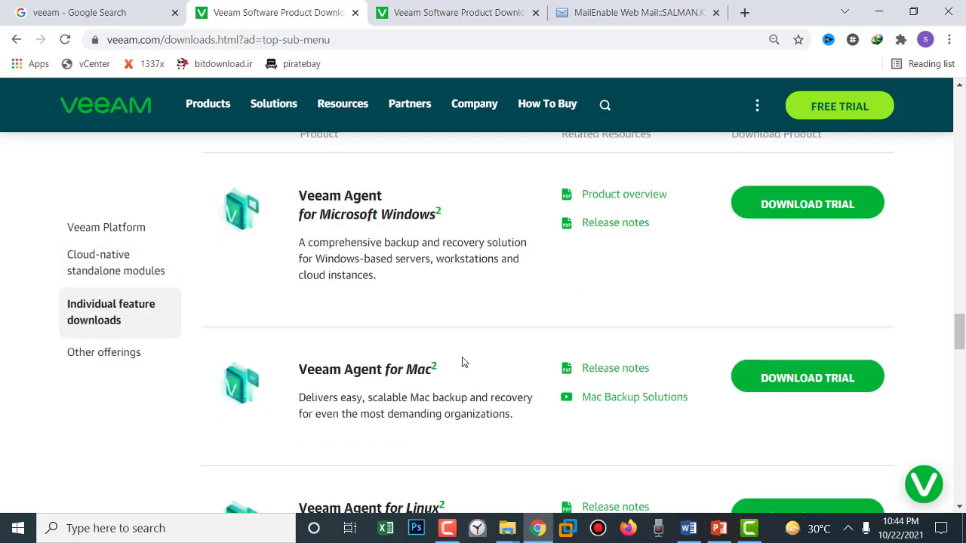
{"action": "scroll", "coordinate": [463, 363], "scroll_direction": "down", "scroll_amount": 5}
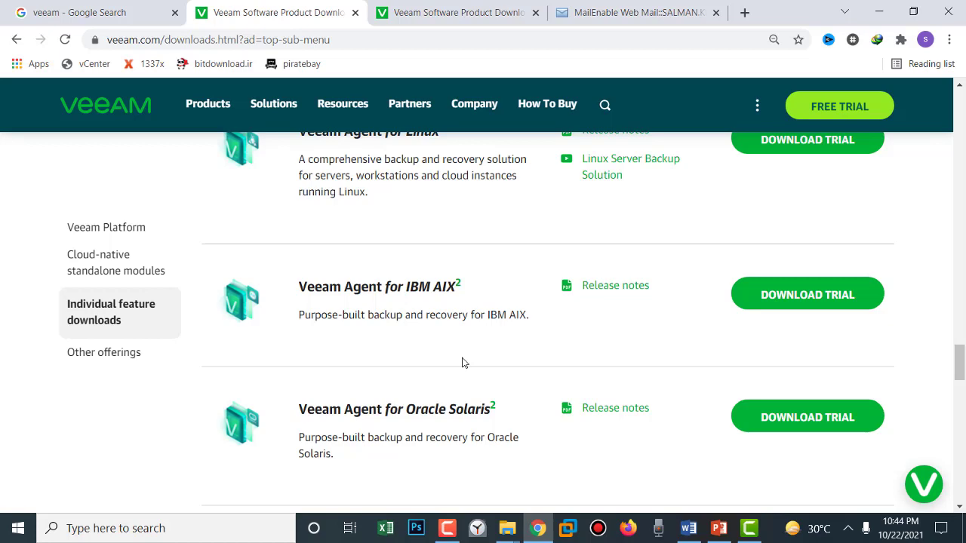
{"action": "scroll", "coordinate": [463, 363], "scroll_direction": "down", "scroll_amount": 2}
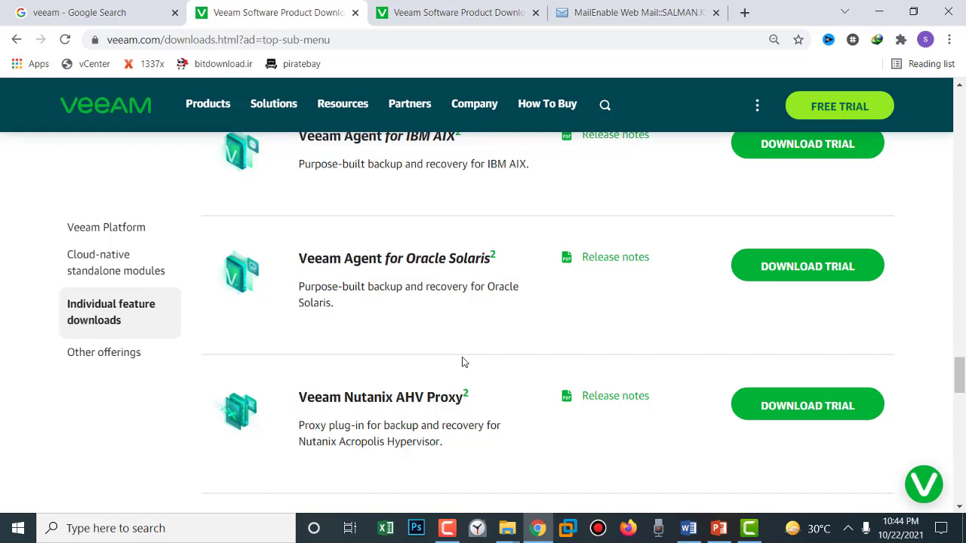
{"action": "scroll", "coordinate": [463, 363], "scroll_direction": "down", "scroll_amount": 2}
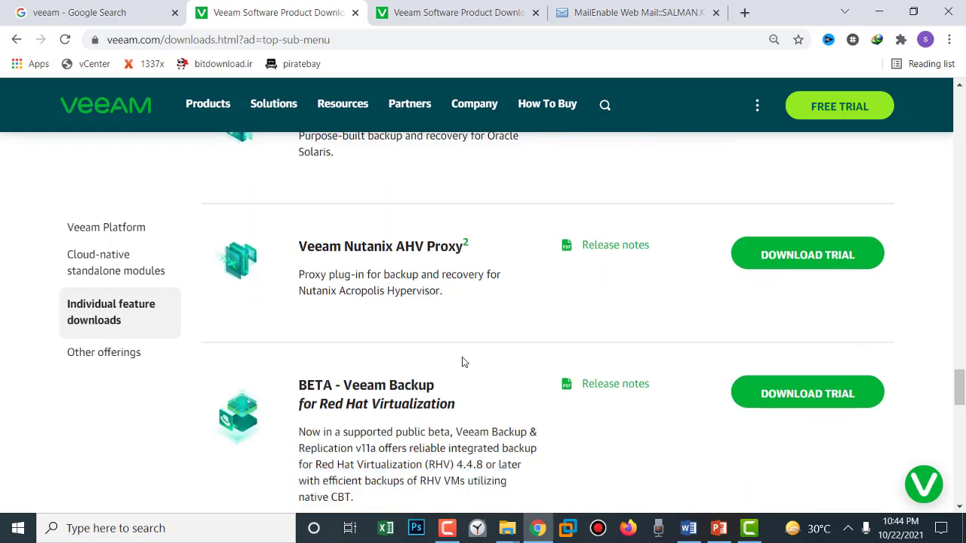
{"action": "scroll", "coordinate": [463, 362], "scroll_direction": "down", "scroll_amount": 1}
{"action": "scroll", "coordinate": [463, 363], "scroll_direction": "down", "scroll_amount": 3}
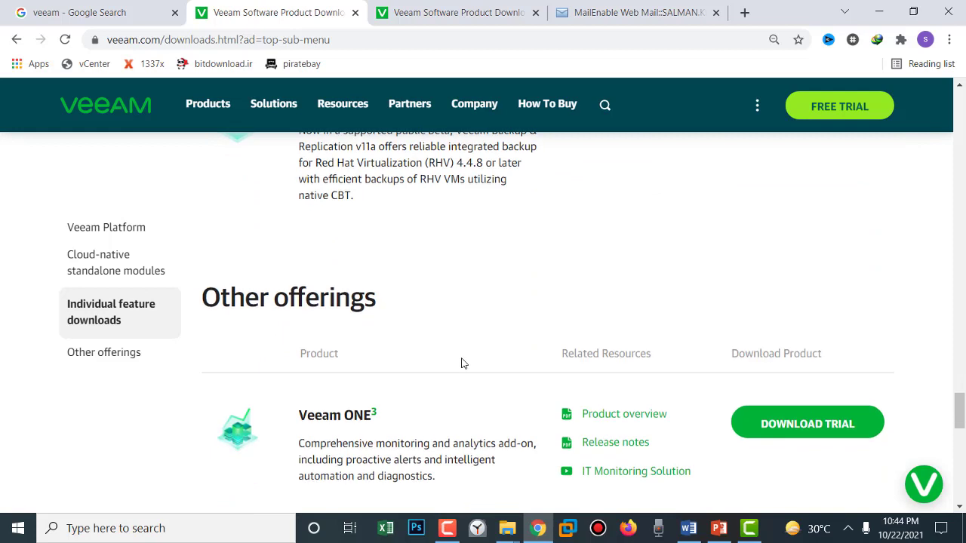
{"action": "scroll", "coordinate": [463, 363], "scroll_direction": "down", "scroll_amount": 1}
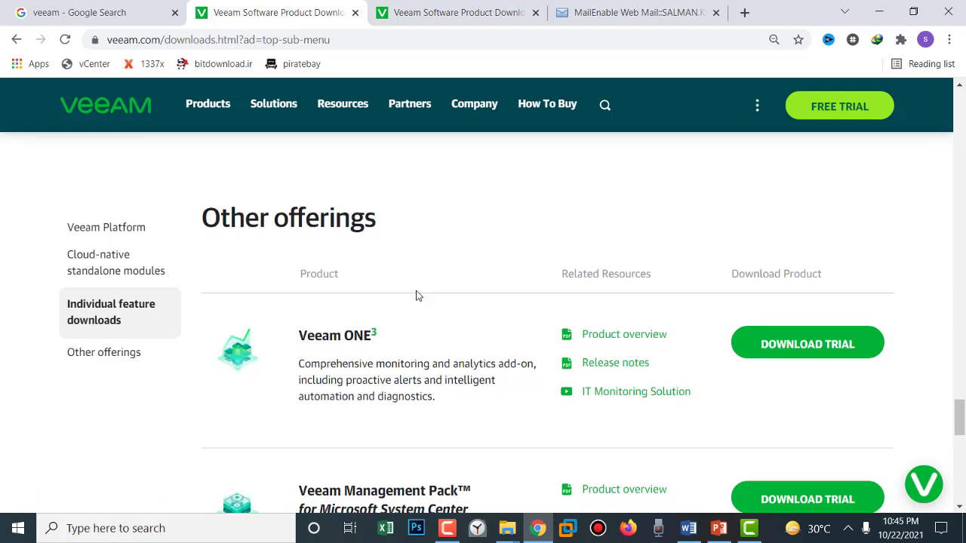
{"action": "scroll", "coordinate": [416, 296], "scroll_direction": "down", "scroll_amount": 1}
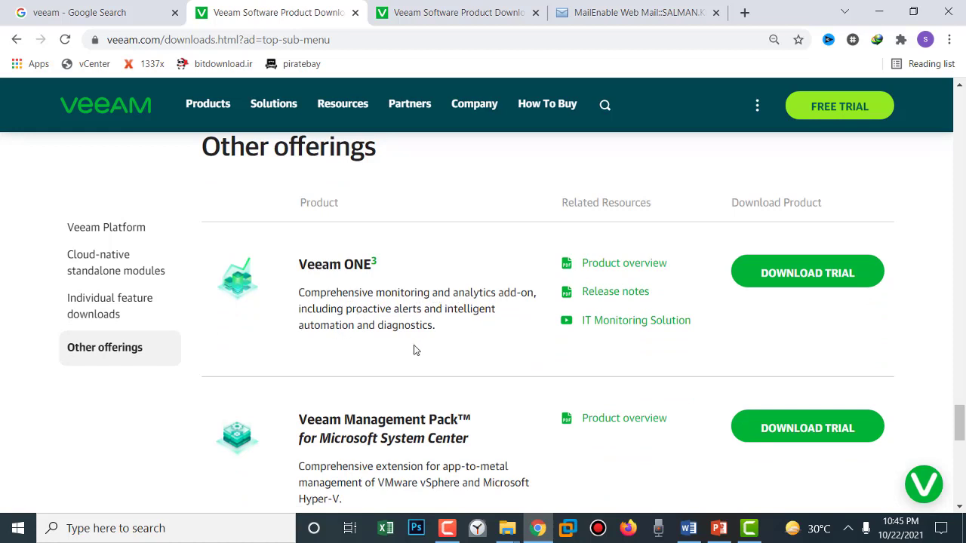
{"action": "scroll", "coordinate": [414, 350], "scroll_direction": "down", "scroll_amount": 1}
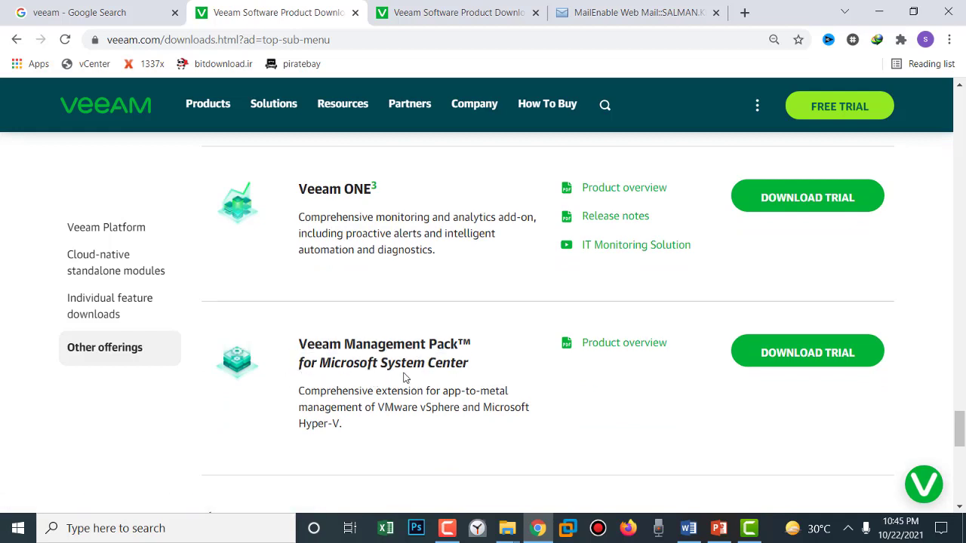
- Show the Free/Community downloads and highlight the workload limit in the Veeam Backup & Replication Community Edition description
{"action": "scroll", "coordinate": [404, 377], "scroll_direction": "up", "scroll_amount": 15}
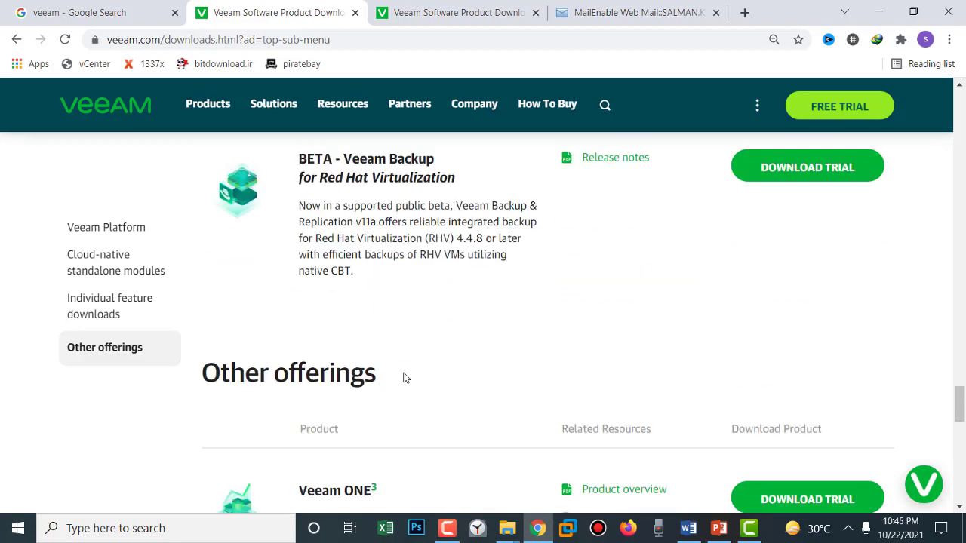
{"action": "scroll", "coordinate": [404, 378], "scroll_direction": "up", "scroll_amount": 10}
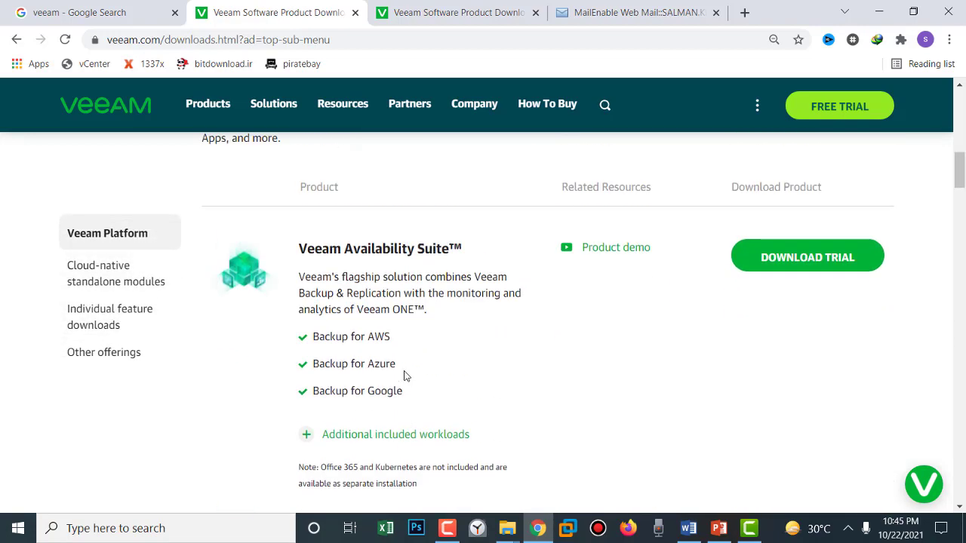
{"action": "scroll", "coordinate": [404, 375], "scroll_direction": "down", "scroll_amount": 1}
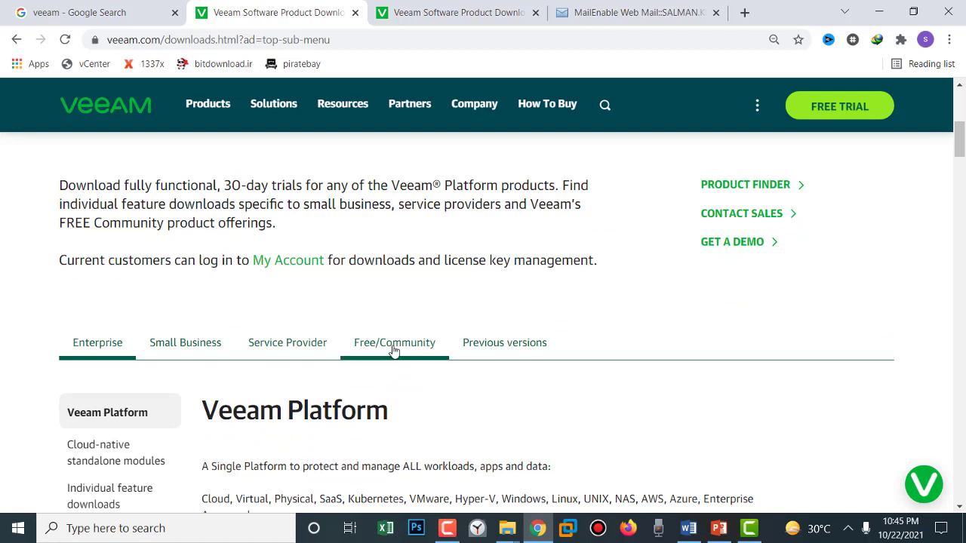
{"action": "left_click", "coordinate": [393, 343]}
{"action": "scroll", "coordinate": [394, 350], "scroll_direction": "down", "scroll_amount": 2}
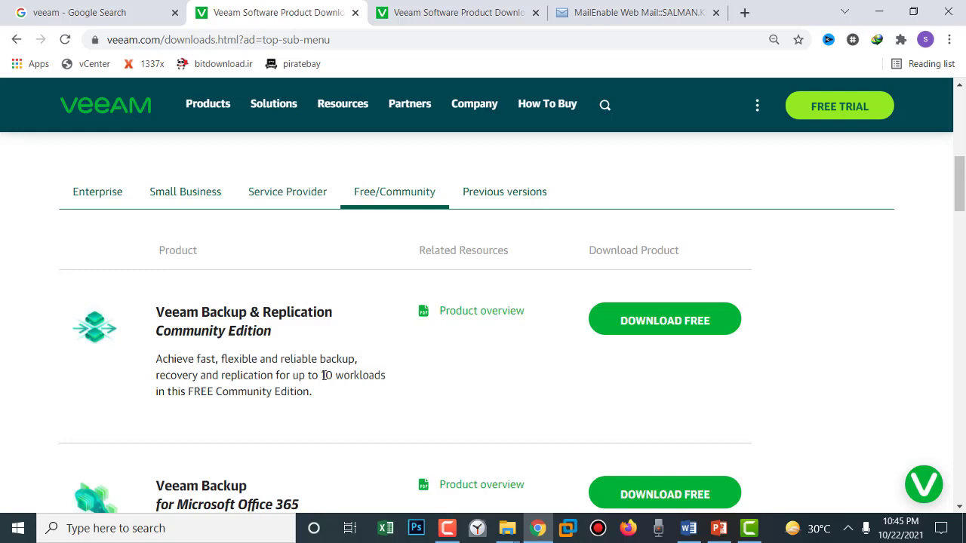
{"action": "left_click_drag", "start_coordinate": [323, 375], "coordinate": [386, 376]}
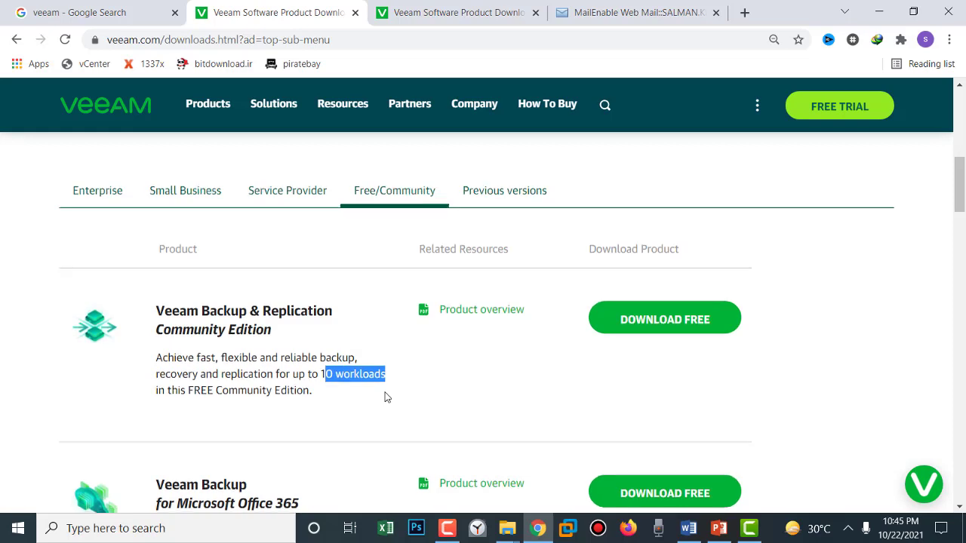
- Review the remaining Free/Community products, including the cloud backups, Veeam ONE and Veeam Management Pack, and return to Veeam Agent for Microsoft Windows Free
{"action": "scroll", "coordinate": [386, 398], "scroll_direction": "down", "scroll_amount": 3}
{"action": "scroll", "coordinate": [386, 398], "scroll_direction": "down", "scroll_amount": 3}
{"action": "scroll", "coordinate": [386, 397], "scroll_direction": "down", "scroll_amount": 3}
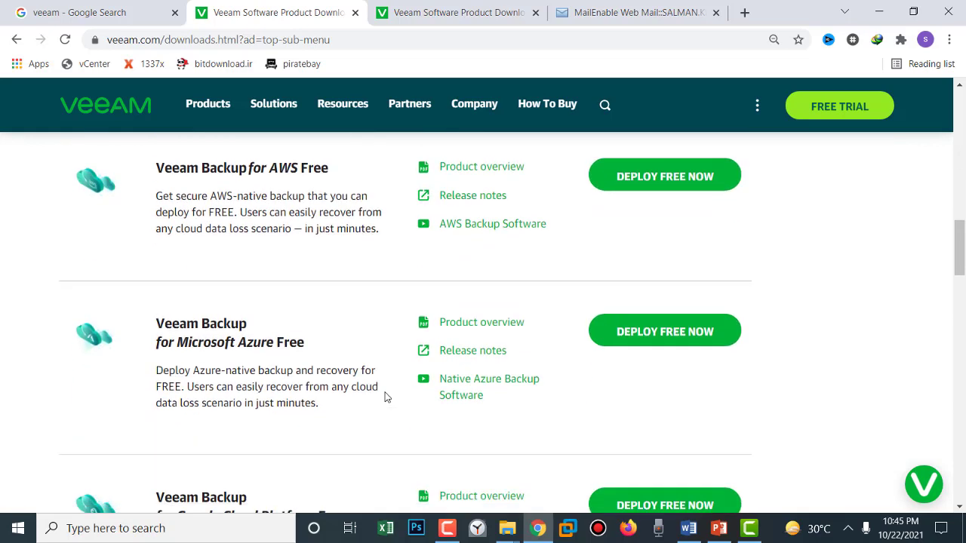
{"action": "scroll", "coordinate": [386, 397], "scroll_direction": "down", "scroll_amount": 3}
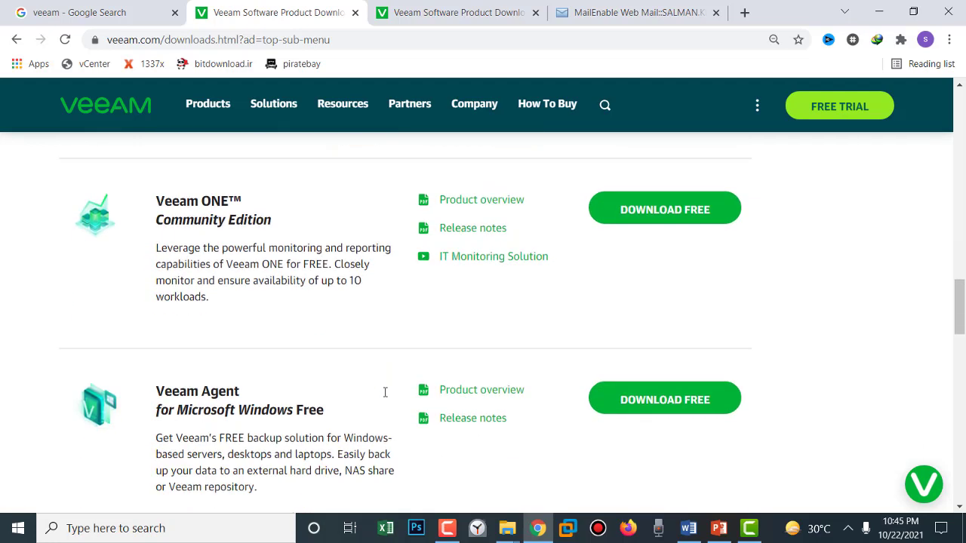
{"action": "scroll", "coordinate": [385, 393], "scroll_direction": "down", "scroll_amount": 2}
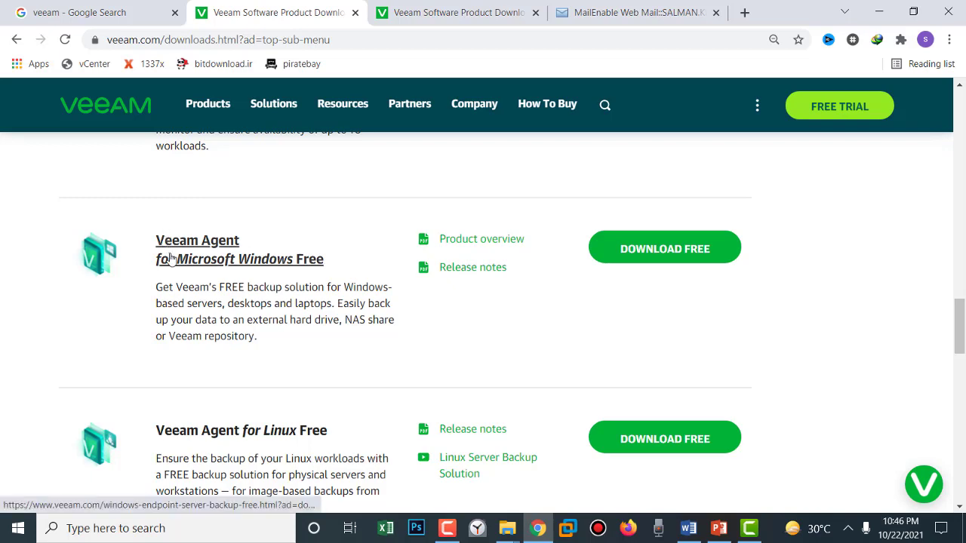
{"action": "scroll", "coordinate": [172, 259], "scroll_direction": "down", "scroll_amount": 2}
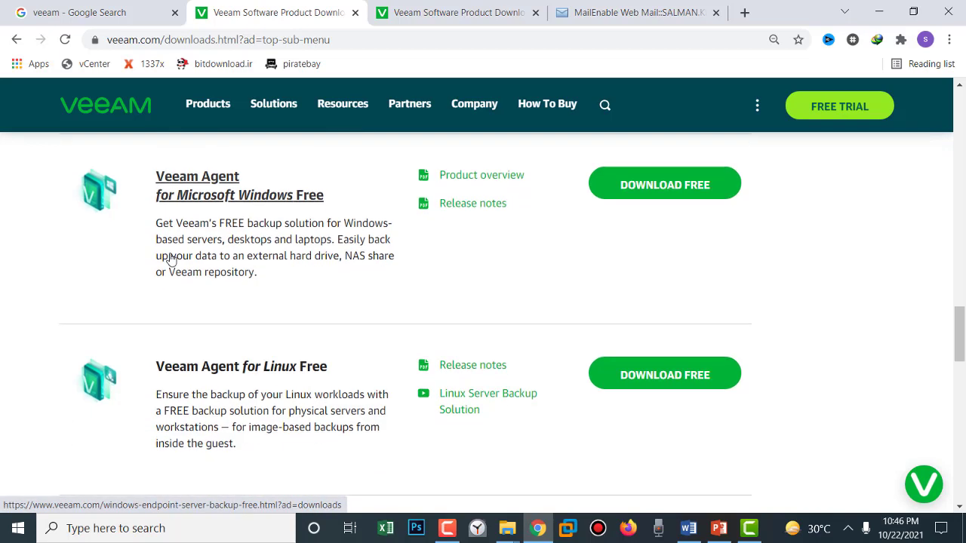
{"action": "scroll", "coordinate": [169, 257], "scroll_direction": "up", "scroll_amount": 2}
{"action": "scroll", "coordinate": [172, 258], "scroll_direction": "down", "scroll_amount": 2}
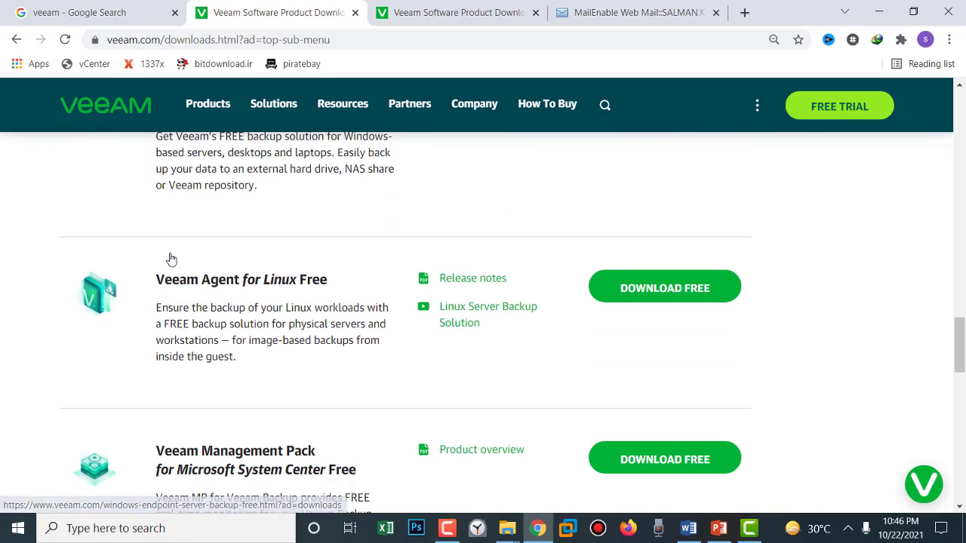
{"action": "scroll", "coordinate": [218, 282], "scroll_direction": "down", "scroll_amount": 5}
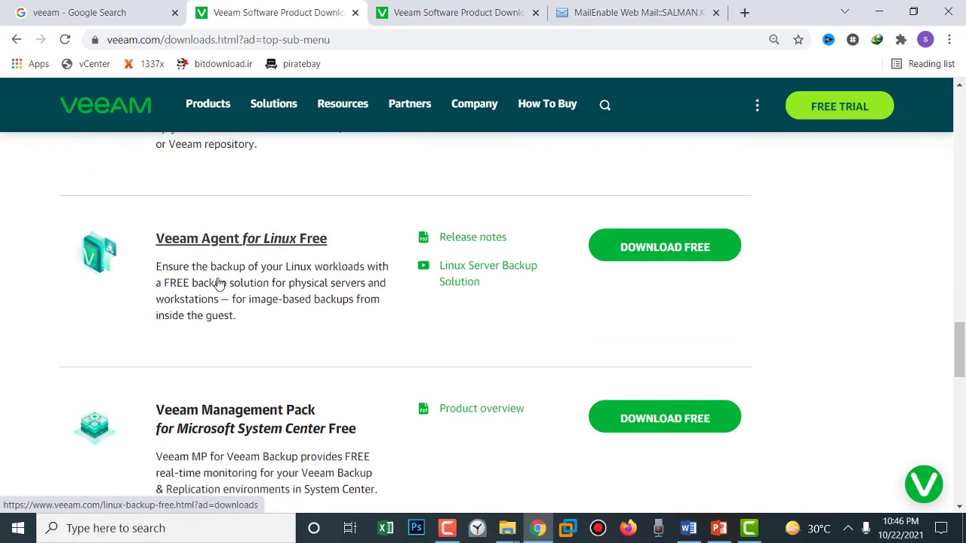
{"action": "scroll", "coordinate": [218, 281], "scroll_direction": "down", "scroll_amount": 10}
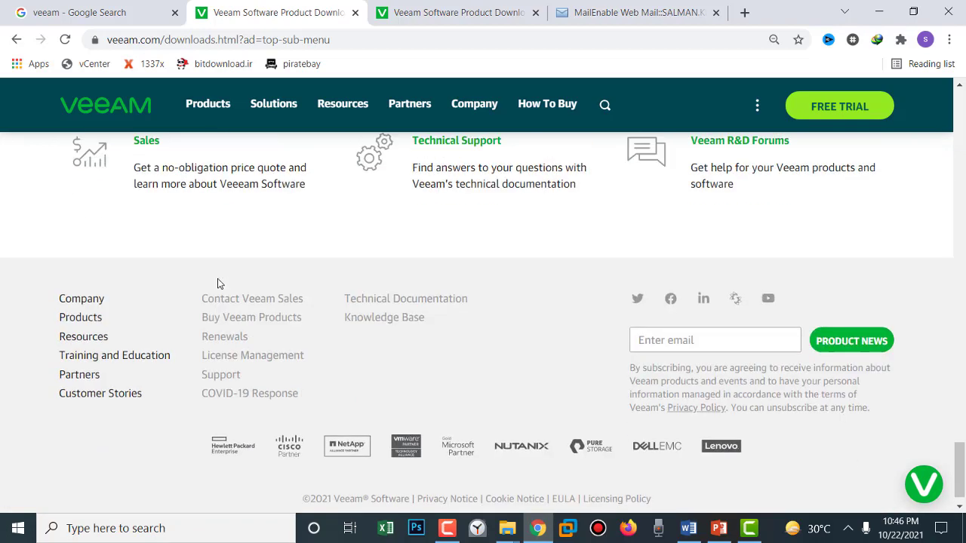
{"action": "scroll", "coordinate": [218, 280], "scroll_direction": "up", "scroll_amount": 14}
{"action": "scroll", "coordinate": [218, 284], "scroll_direction": "up", "scroll_amount": 4}
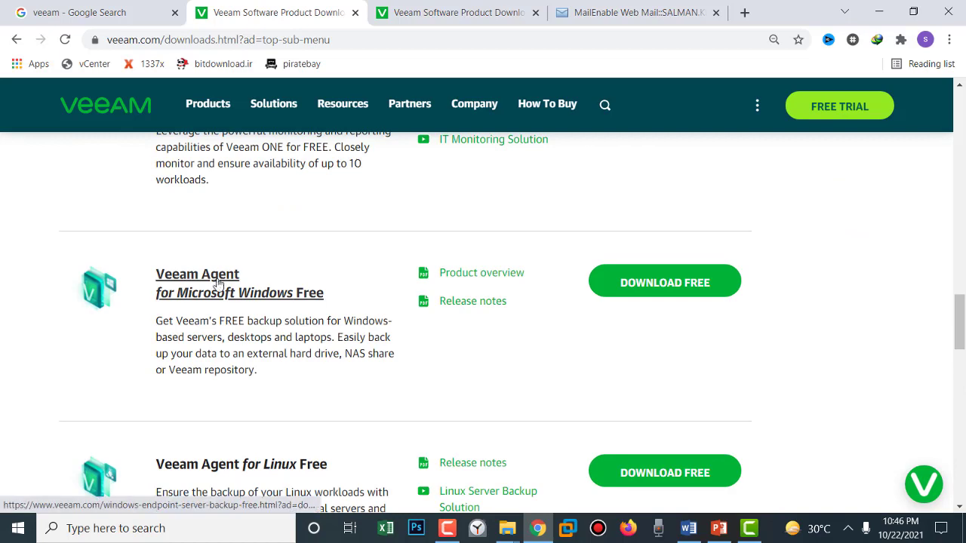
- Switch back to the Enterprise downloads and request the free trial of Veeam Availability Suite
{"action": "scroll", "coordinate": [218, 283], "scroll_direction": "up", "scroll_amount": 3}
{"action": "scroll", "coordinate": [218, 285], "scroll_direction": "up", "scroll_amount": 4}
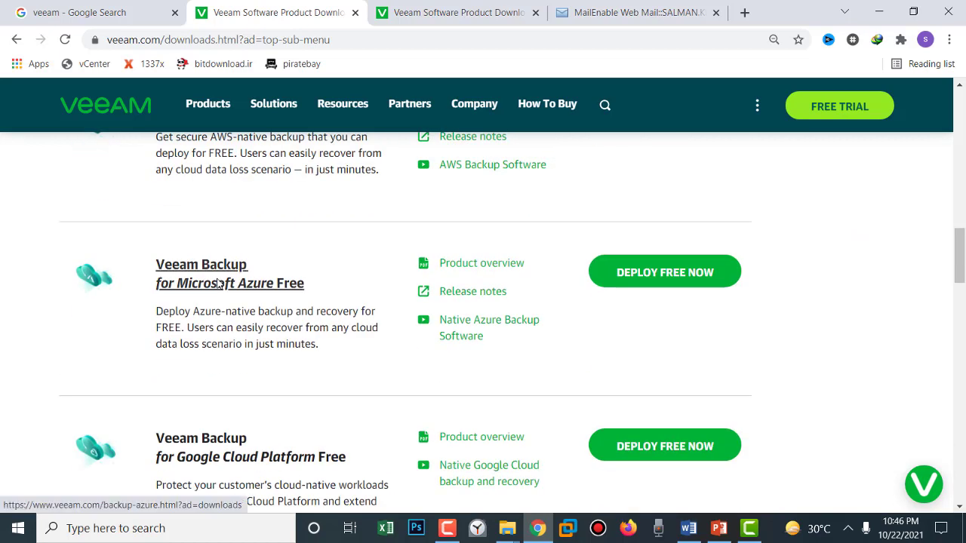
{"action": "scroll", "coordinate": [218, 284], "scroll_direction": "up", "scroll_amount": 15}
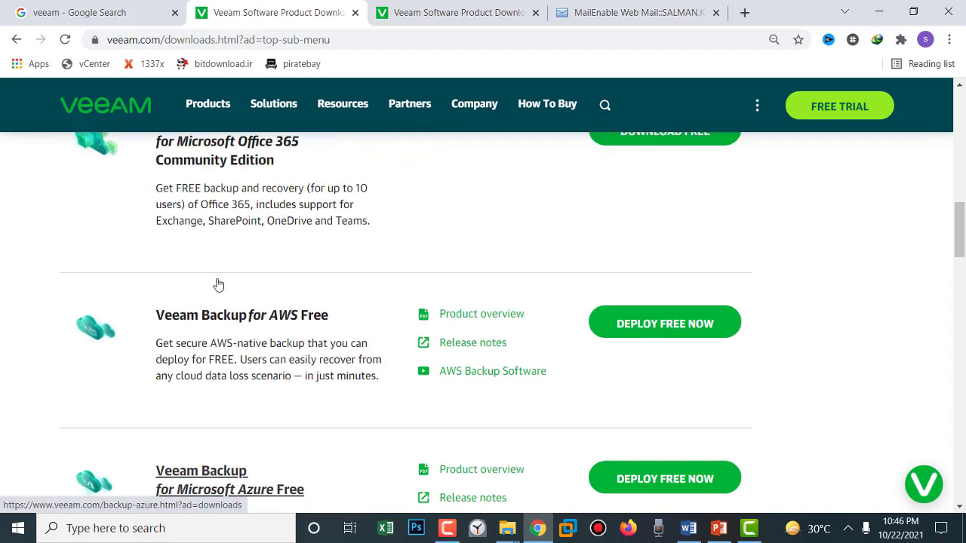
{"action": "scroll", "coordinate": [218, 283], "scroll_direction": "down", "scroll_amount": 8}
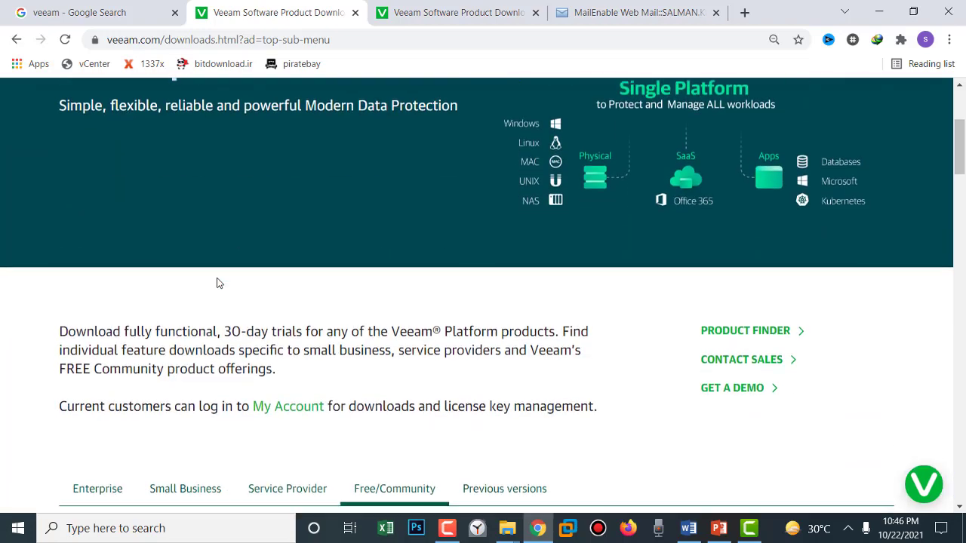
{"action": "scroll", "coordinate": [218, 281], "scroll_direction": "up", "scroll_amount": 3}
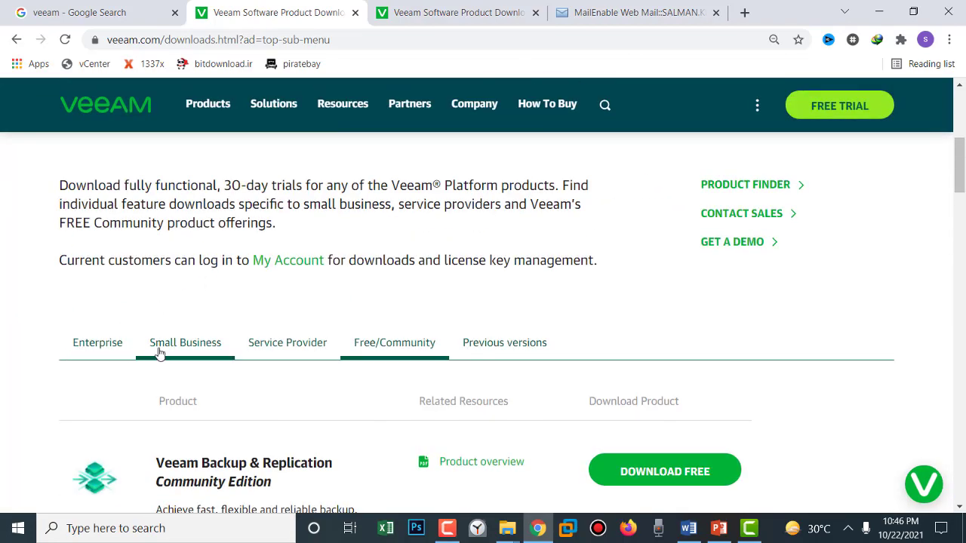
{"action": "left_click", "coordinate": [95, 344]}
{"action": "scroll", "coordinate": [504, 381], "scroll_direction": "down", "scroll_amount": 4}
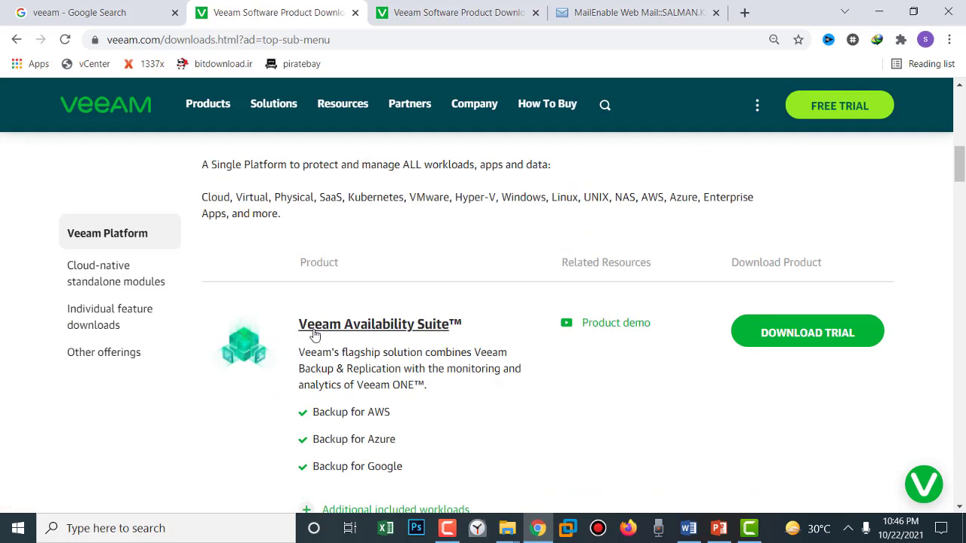
{"action": "left_click", "coordinate": [777, 334]}
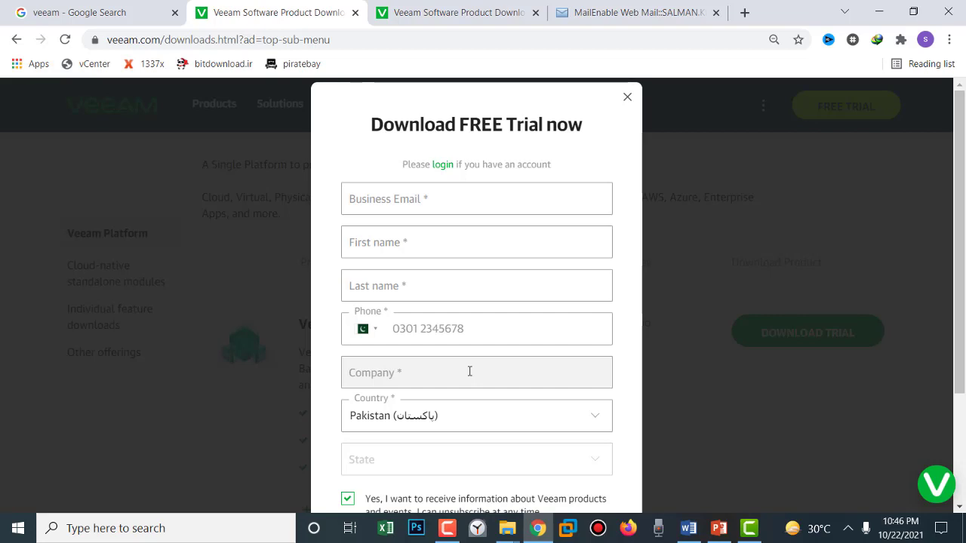
- Sign in to the existing Veeam account with the account e-mail and password
{"action": "left_click", "coordinate": [441, 169]}
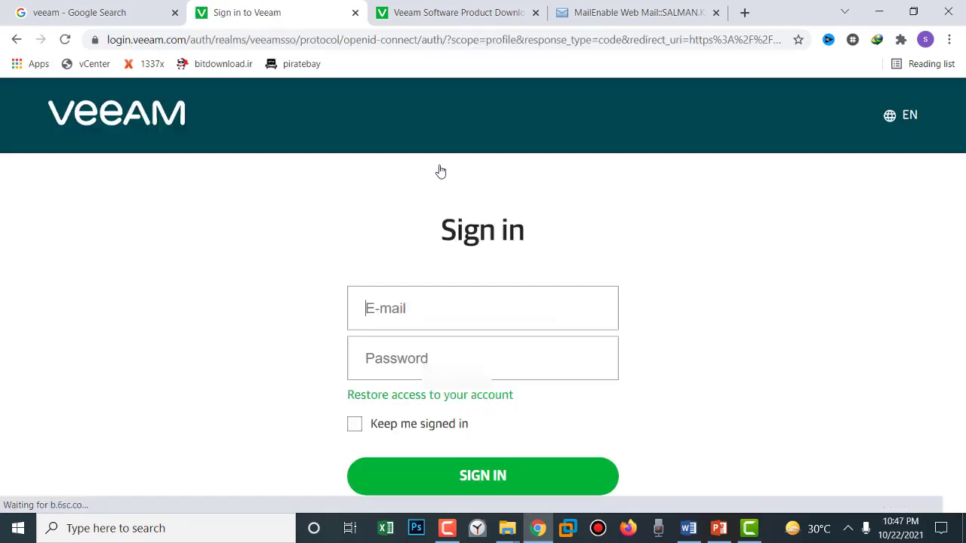
{"action": "left_click", "coordinate": [405, 308]}
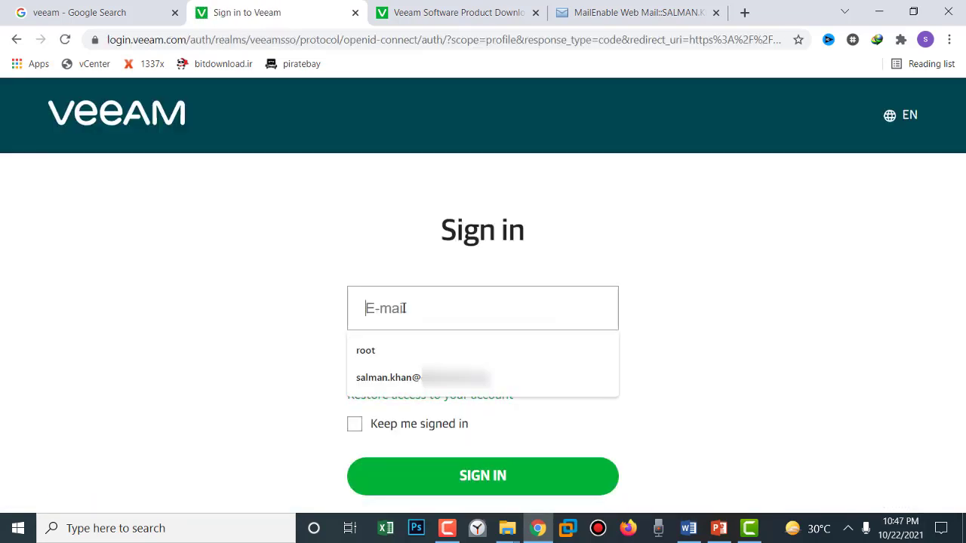
{"action": "left_click", "coordinate": [422, 380]}
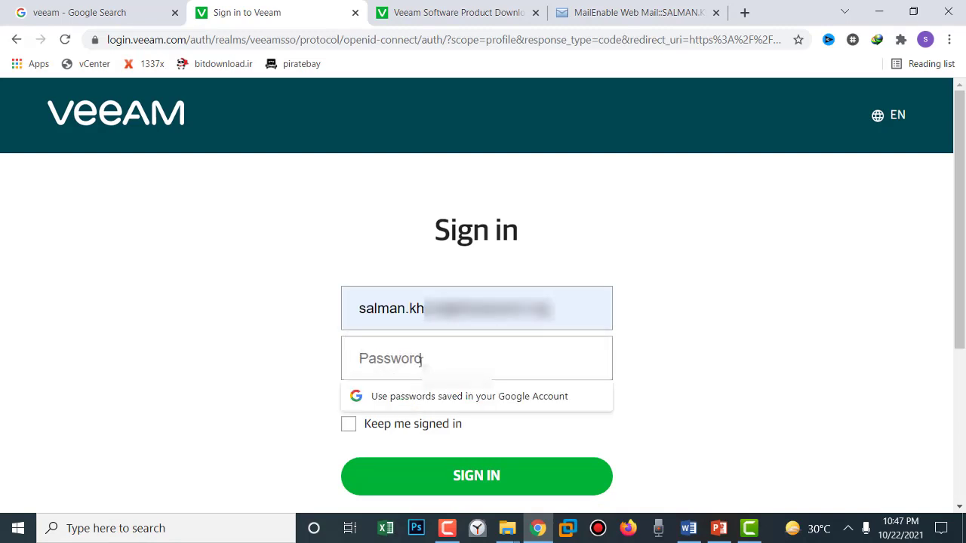
{"action": "type", "text": "•••"}
{"action": "key", "text": "BackSpace"}
{"action": "key", "text": "BackSpace"}
{"action": "key", "text": "BackSpace"}
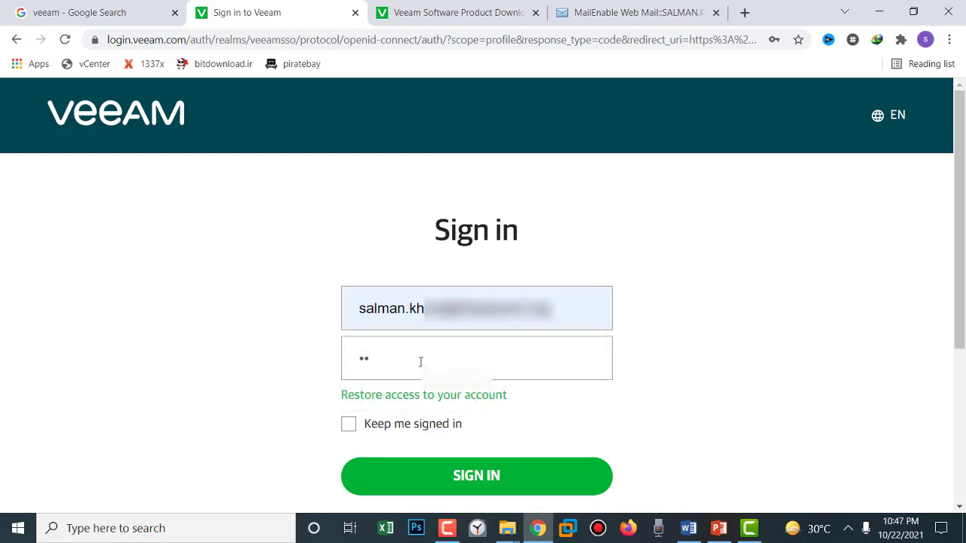
{"action": "type", "text": "••"}
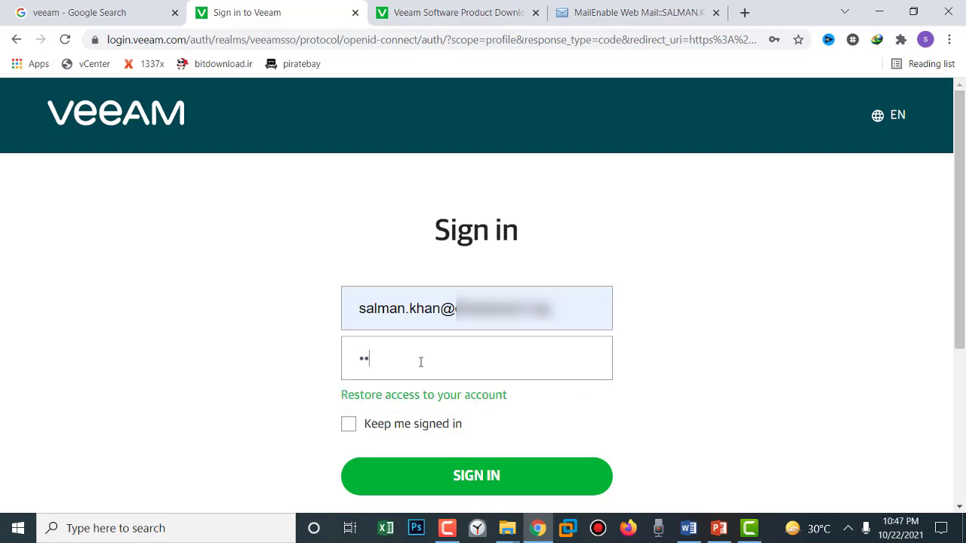
{"action": "type", "text": "••••••"}
{"action": "left_click", "coordinate": [479, 474]}
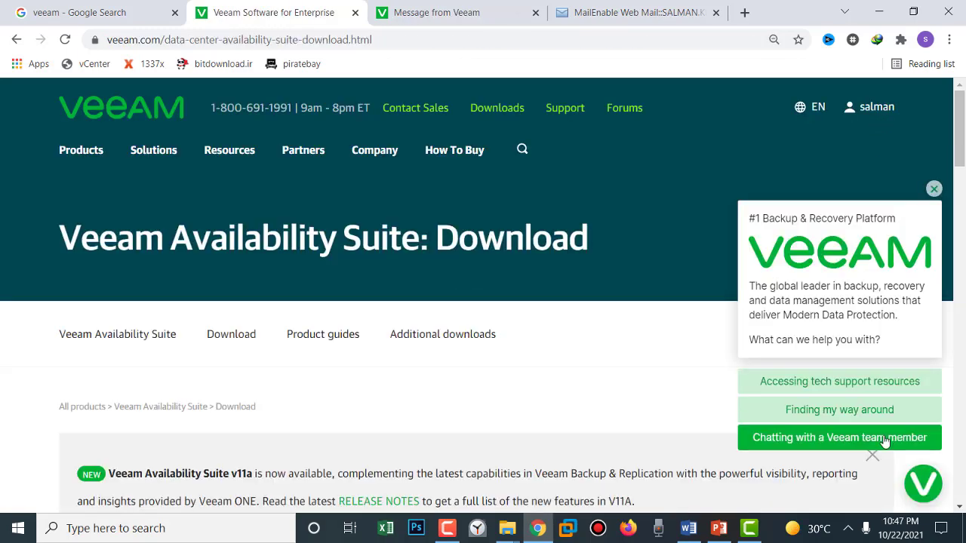
- Request the Veeam Availability Suite download and accept the Veeam End User Software License Agreement, dismissing the chat window
{"action": "left_click", "coordinate": [922, 483]}
{"action": "scroll", "coordinate": [614, 370], "scroll_direction": "down", "scroll_amount": 3}
{"action": "scroll", "coordinate": [614, 370], "scroll_direction": "down", "scroll_amount": 4}
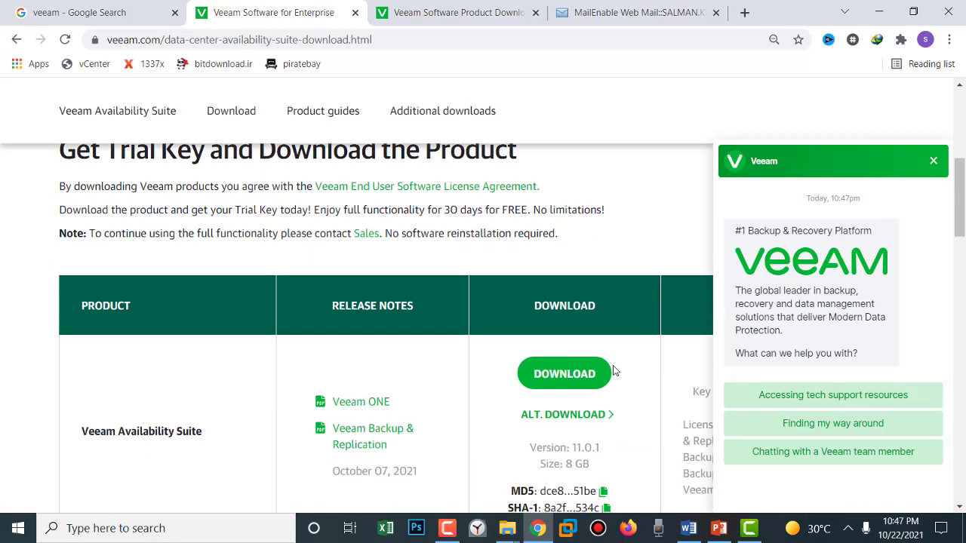
{"action": "scroll", "coordinate": [612, 370], "scroll_direction": "down", "scroll_amount": 2}
{"action": "scroll", "coordinate": [612, 370], "scroll_direction": "up", "scroll_amount": 2}
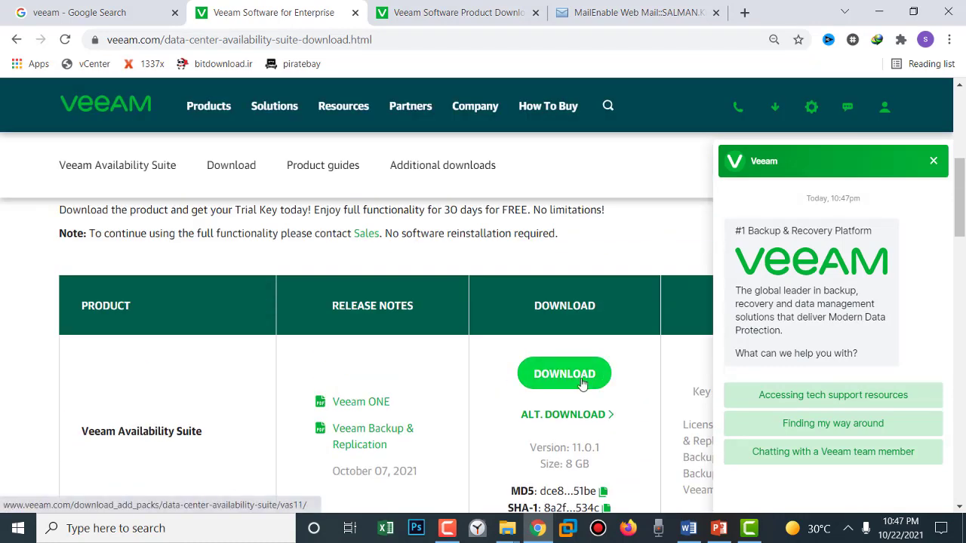
{"action": "left_click", "coordinate": [582, 383]}
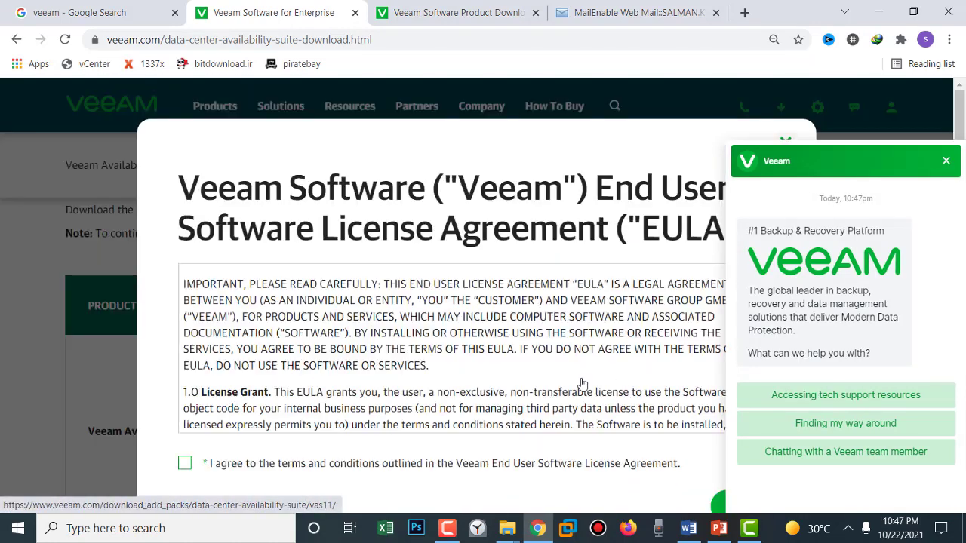
{"action": "left_click", "coordinate": [943, 164]}
{"action": "scroll", "coordinate": [754, 422], "scroll_direction": "down", "scroll_amount": 2}
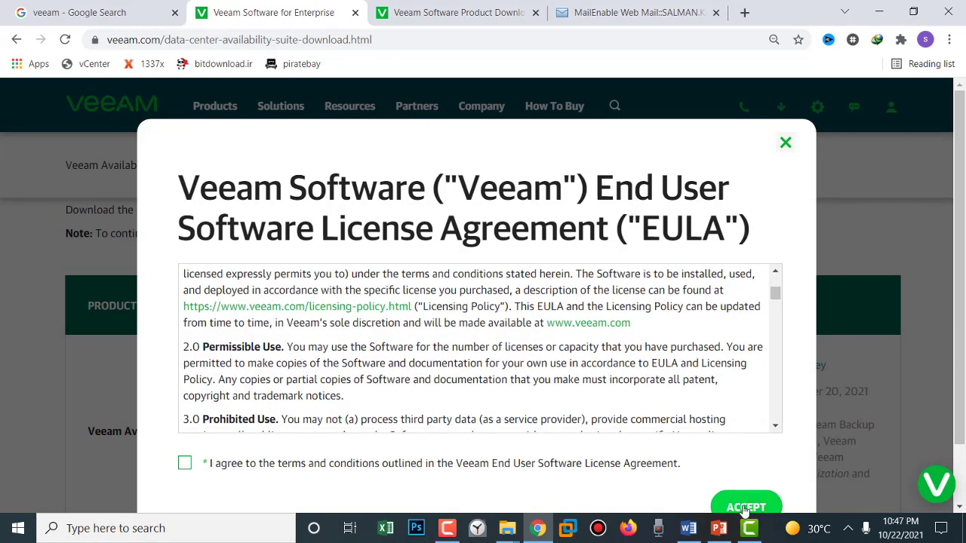
{"action": "left_click", "coordinate": [203, 464]}
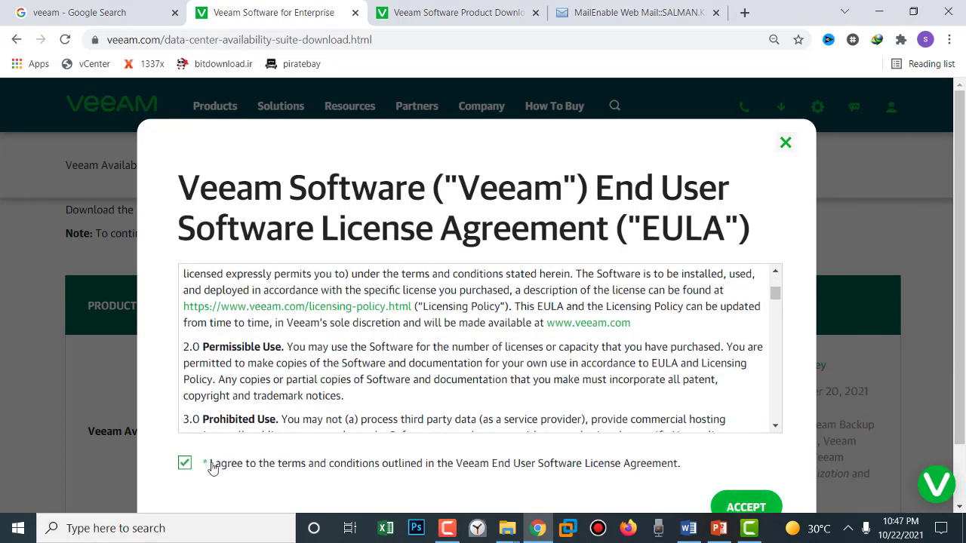
{"action": "left_click", "coordinate": [755, 511]}
- Start downloading VeeamAvailabilitySuite_v11a_20211007.zip to the Compressed category and close the download status window
{"action": "scroll", "coordinate": [657, 445], "scroll_direction": "down", "scroll_amount": 3}
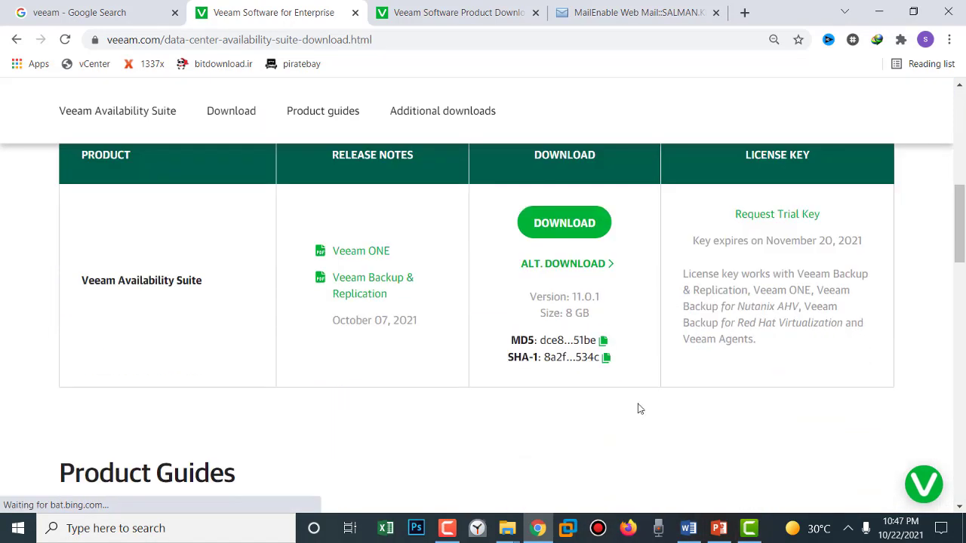
{"action": "left_click", "coordinate": [560, 230]}
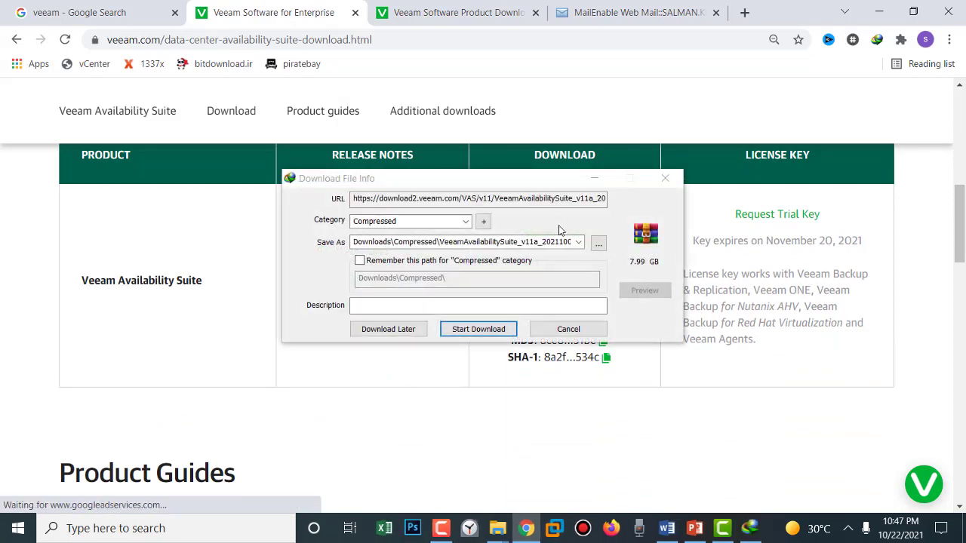
{"action": "left_click", "coordinate": [477, 331]}
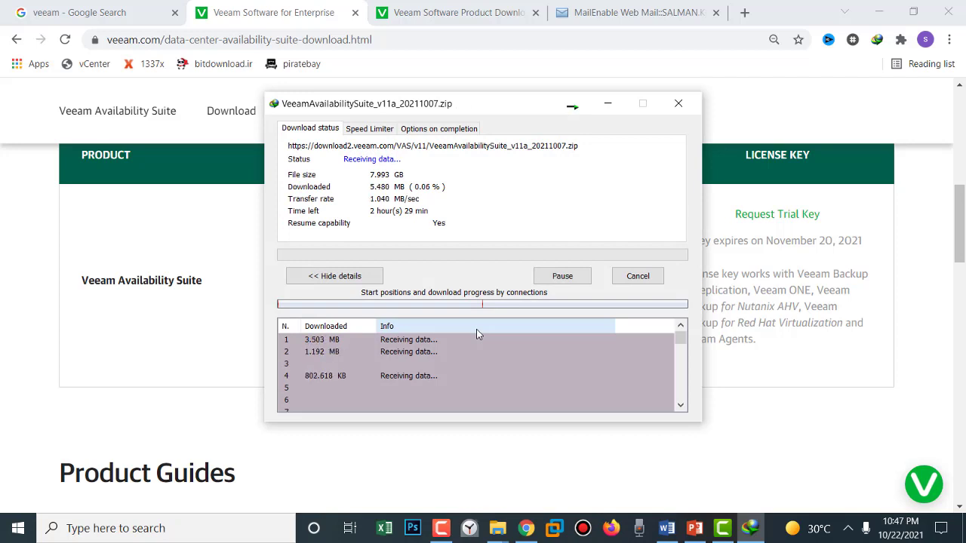
{"action": "left_click", "coordinate": [677, 103]}
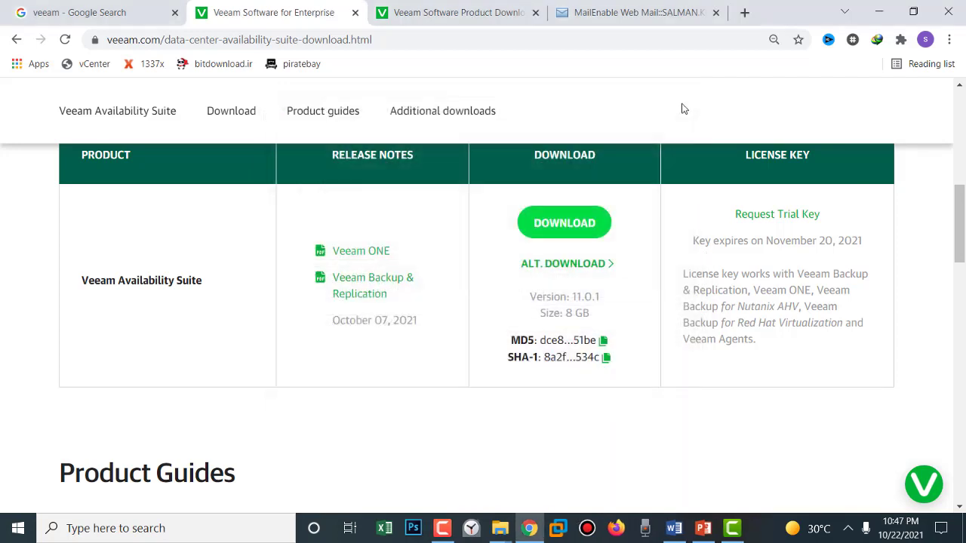
- Switch to the webmail and review the Veeam Availability Suite download email, including its License key, Getting started and Product download sections
{"action": "left_click", "coordinate": [636, 14]}
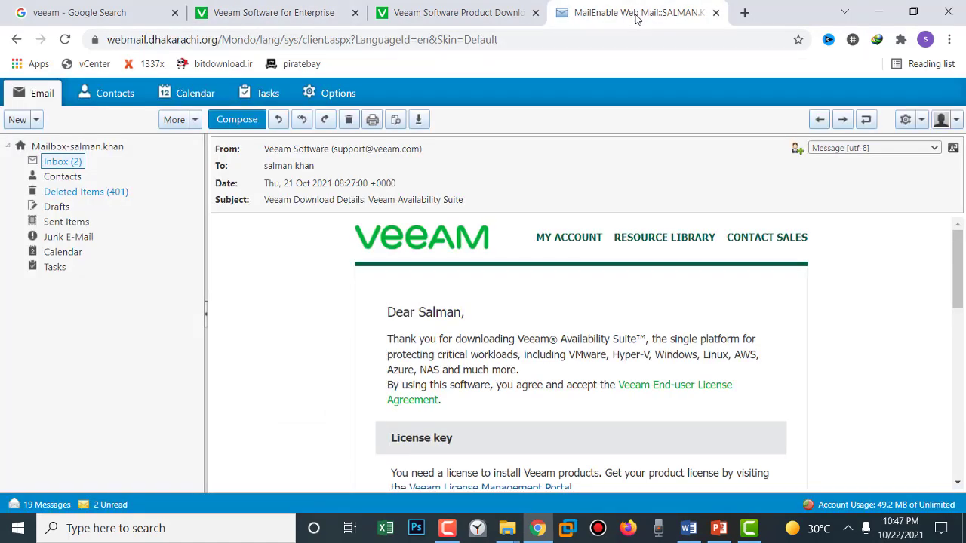
{"action": "scroll", "coordinate": [752, 334], "scroll_direction": "down", "scroll_amount": 1}
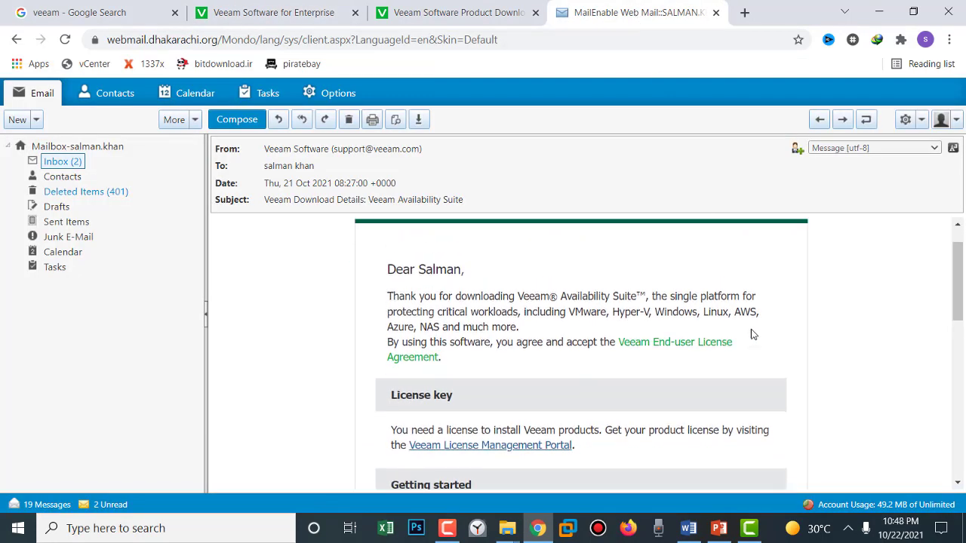
{"action": "scroll", "coordinate": [753, 334], "scroll_direction": "up", "scroll_amount": 1}
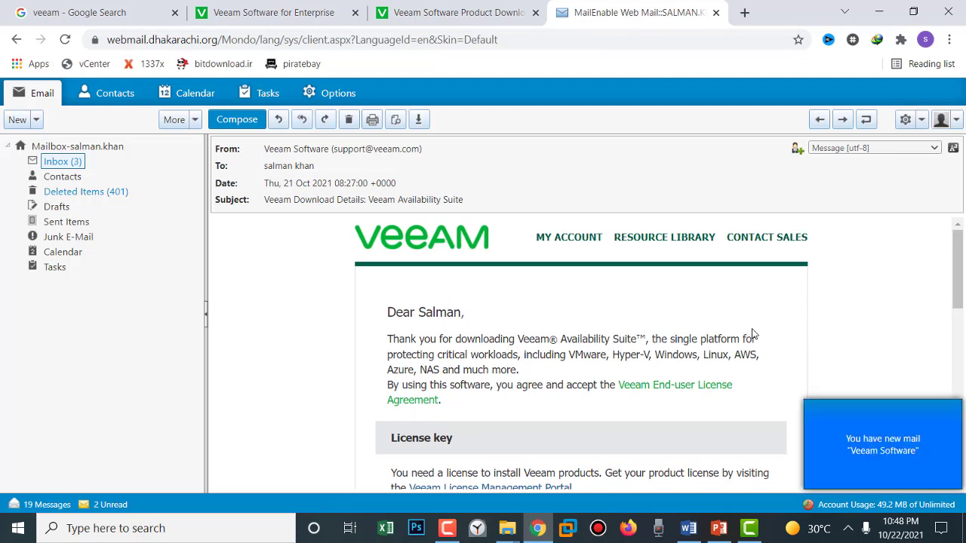
{"action": "scroll", "coordinate": [752, 334], "scroll_direction": "down", "scroll_amount": 2}
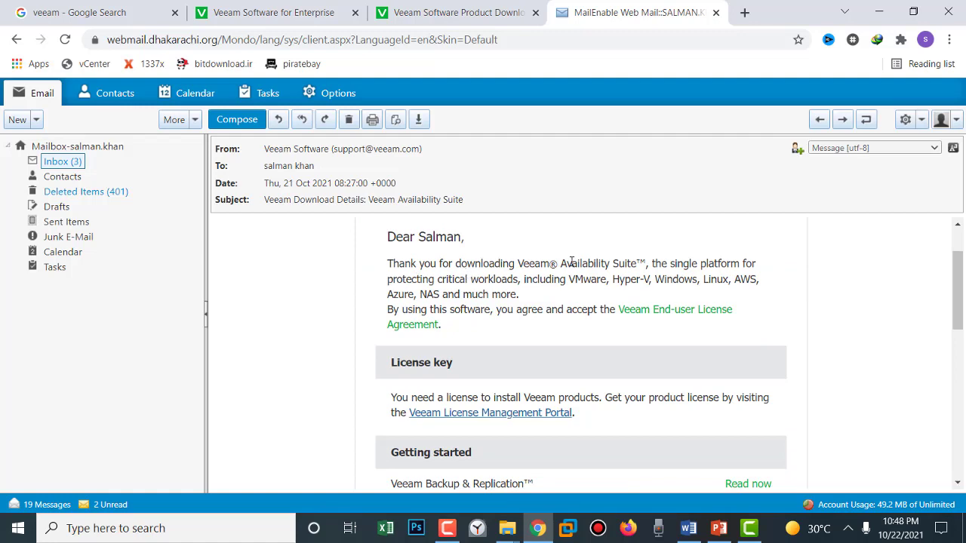
{"action": "scroll", "coordinate": [660, 331], "scroll_direction": "down", "scroll_amount": 2}
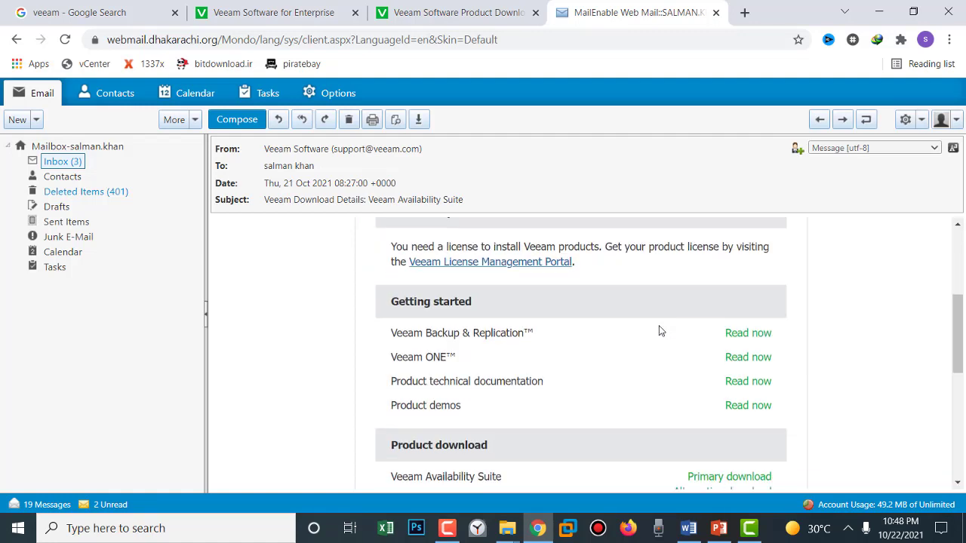
{"action": "scroll", "coordinate": [660, 330], "scroll_direction": "up", "scroll_amount": 2}
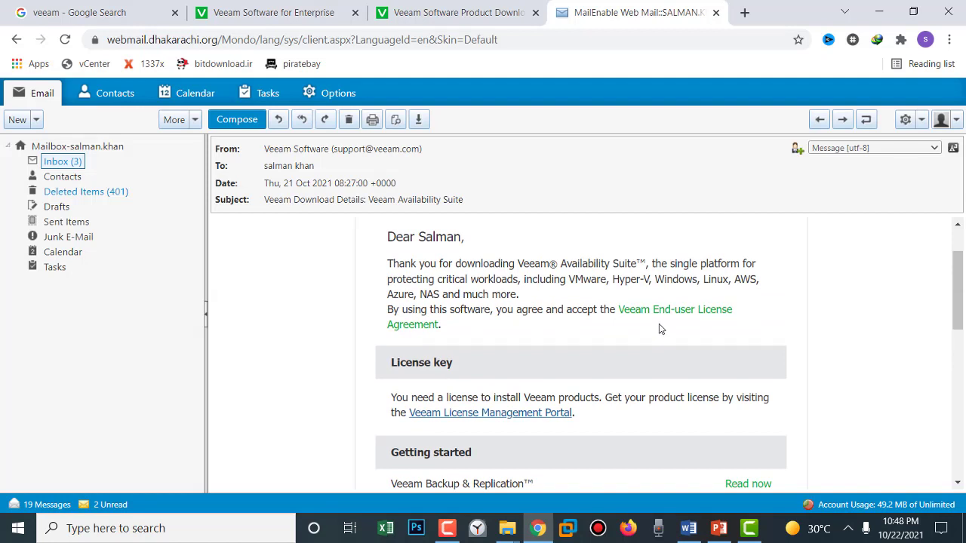
- Minimize the browser and the presentation, and bring up the open VeeamSecondVideos folder in File Explorer
{"action": "left_click", "coordinate": [877, 17]}
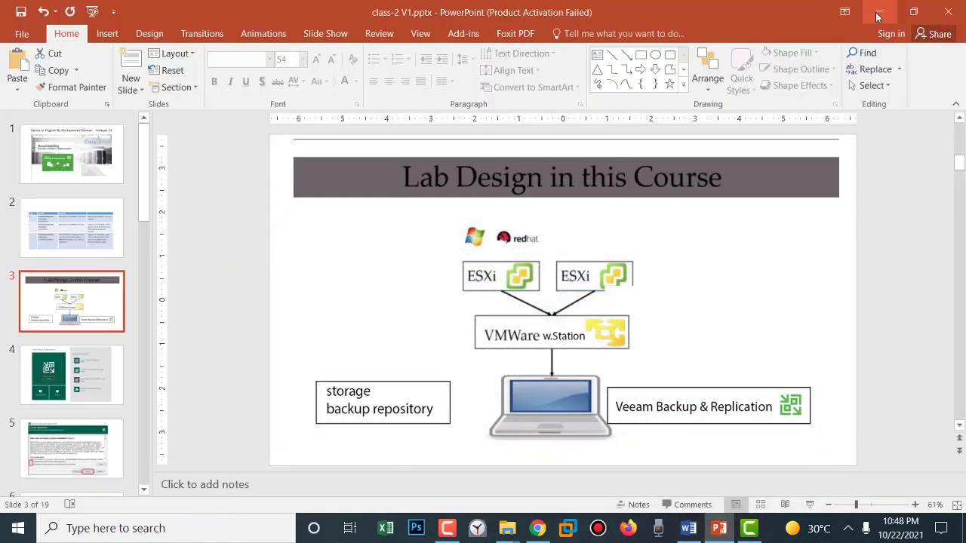
{"action": "left_click", "coordinate": [878, 17]}
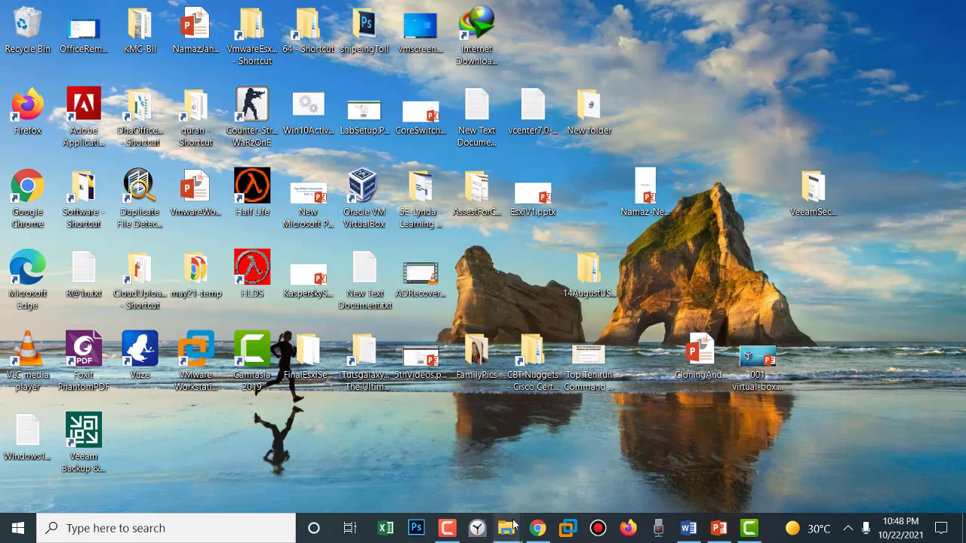
{"action": "mouse_move", "coordinate": [507, 528]}
{"action": "left_click", "coordinate": [455, 477]}
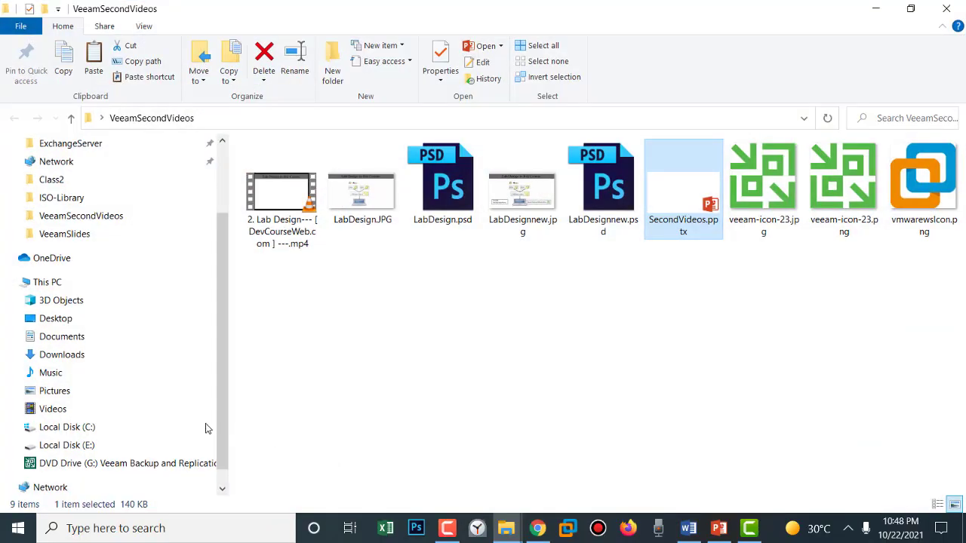
- Mount VeeamBackup&Replication_11.0.1.1261_20211005.iso from the VeeamBackupAndReplication folder on Local Disk (E:)
{"action": "left_click", "coordinate": [82, 445]}
{"action": "scroll", "coordinate": [328, 436], "scroll_direction": "down", "scroll_amount": 3}
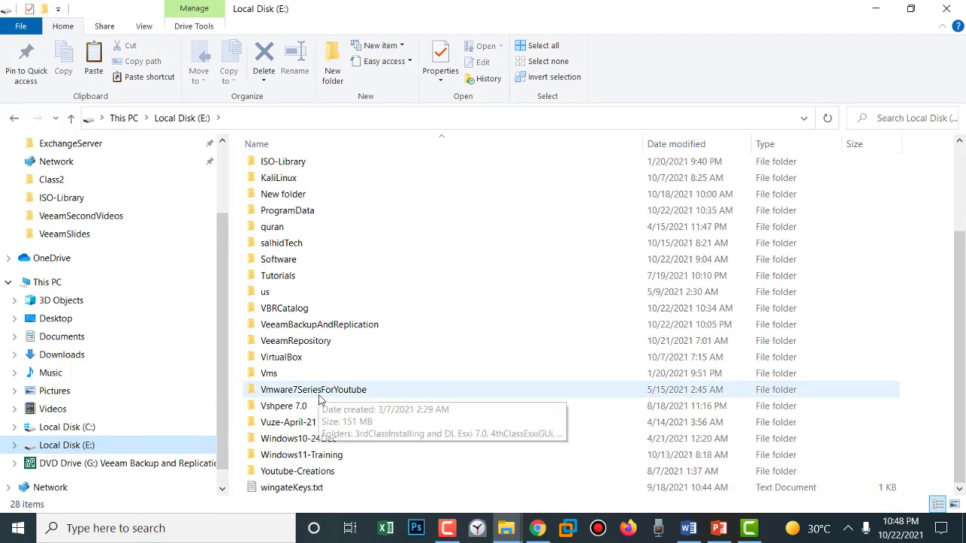
{"action": "left_click", "coordinate": [318, 328]}
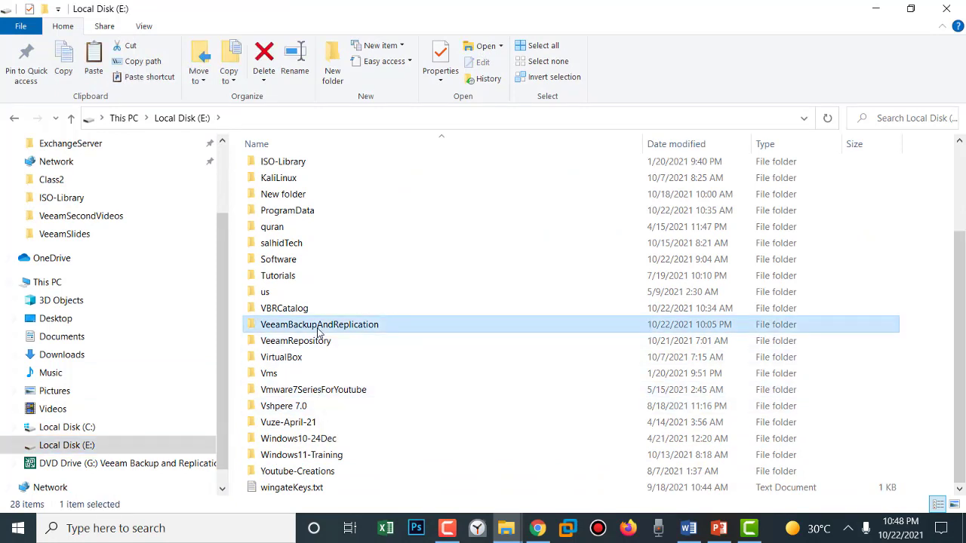
{"action": "double_click", "coordinate": [317, 330]}
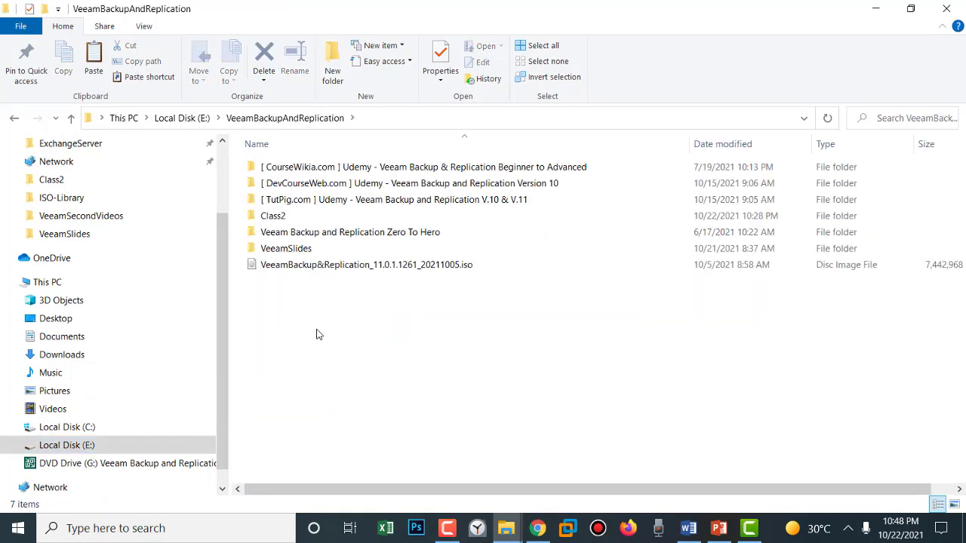
{"action": "right_click", "coordinate": [322, 273]}
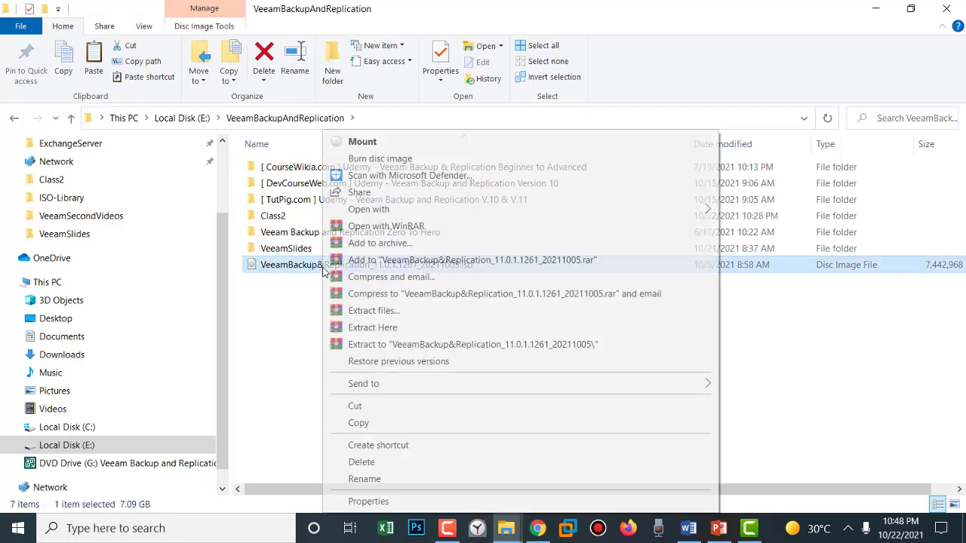
{"action": "left_click", "coordinate": [362, 142]}
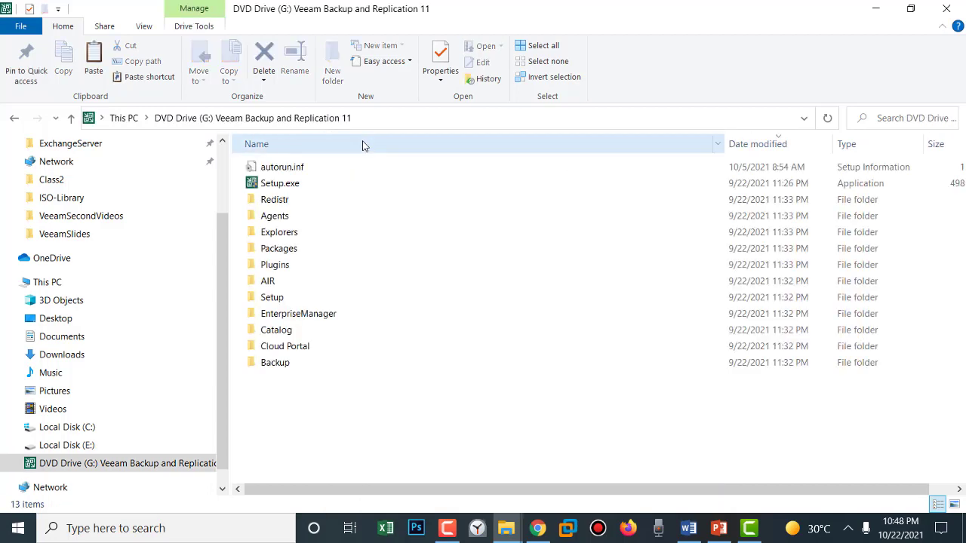
- Run Setup.exe from the mounted Veeam Backup and Replication 11 DVD drive
{"action": "double_click", "coordinate": [264, 189]}
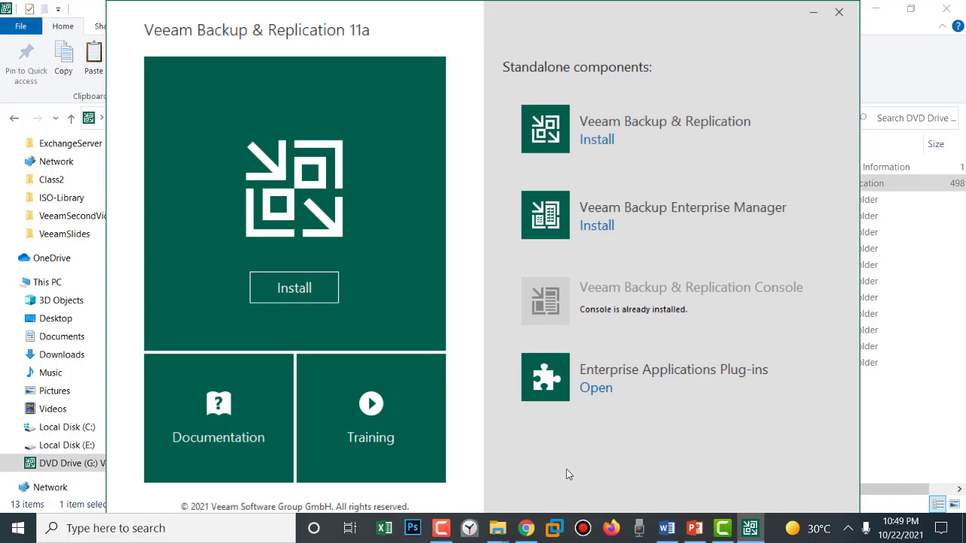
- Switch to PowerPoint and present class-2 V1.pptx from slide 4, reviewing the installer, License Agreement and Provide License slides
{"action": "left_click", "coordinate": [695, 534]}
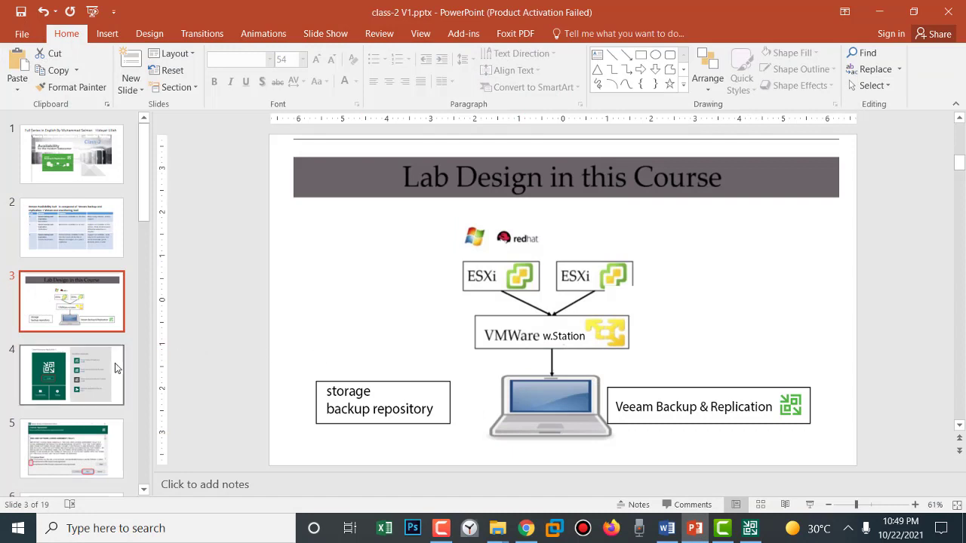
{"action": "left_click", "coordinate": [90, 369]}
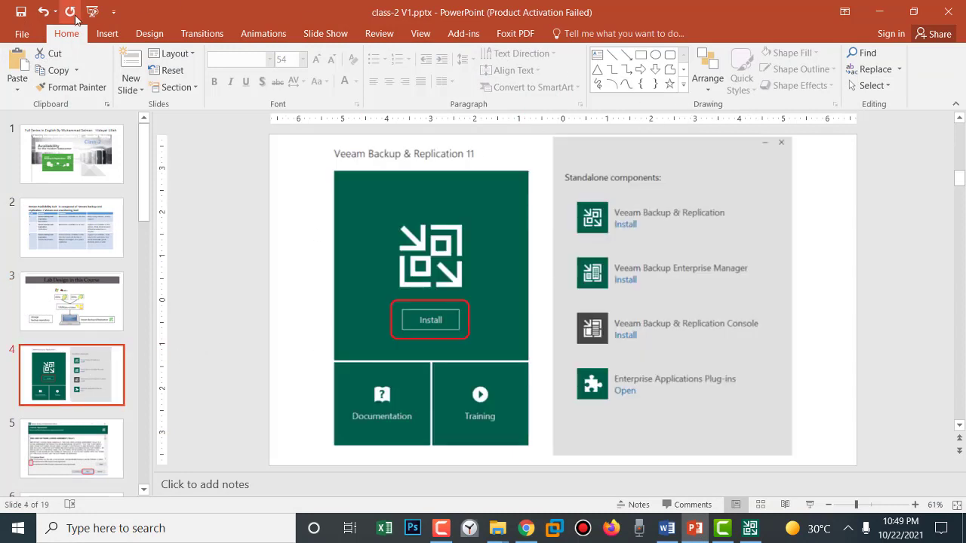
{"action": "left_click", "coordinate": [810, 505]}
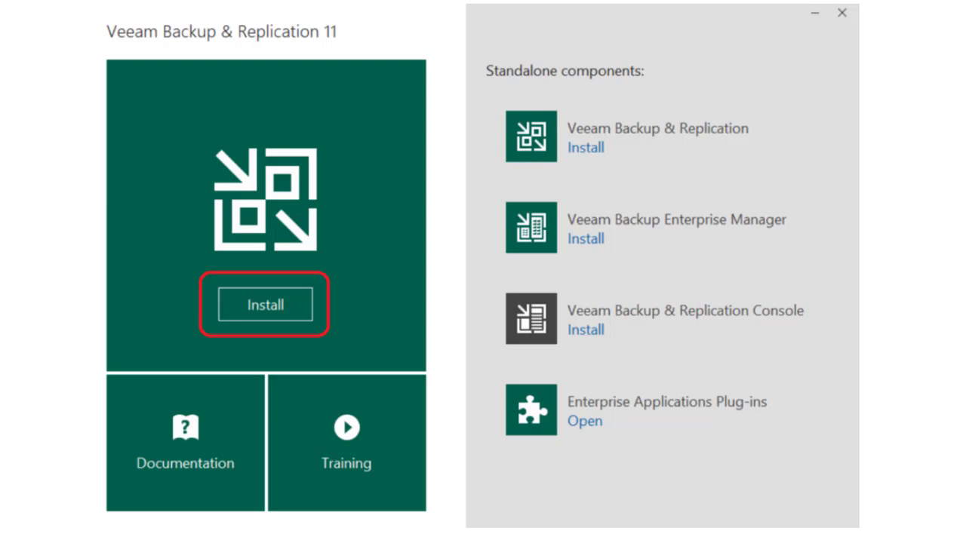
{"action": "left_click", "coordinate": [589, 396]}
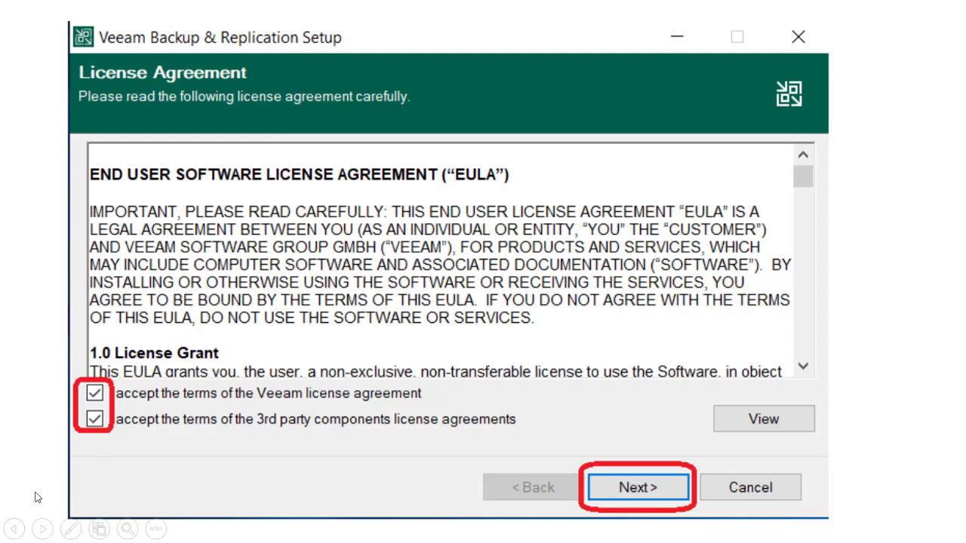
{"action": "left_click", "coordinate": [96, 407]}
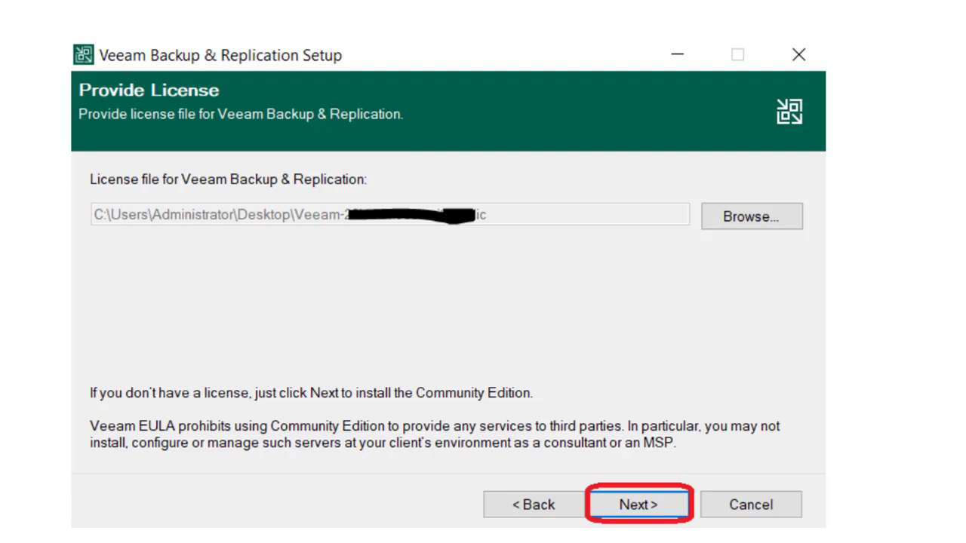
- Mark the note about installing the Community Edition on the Provide License slide with the slide show Pen
{"action": "right_click", "coordinate": [63, 471]}
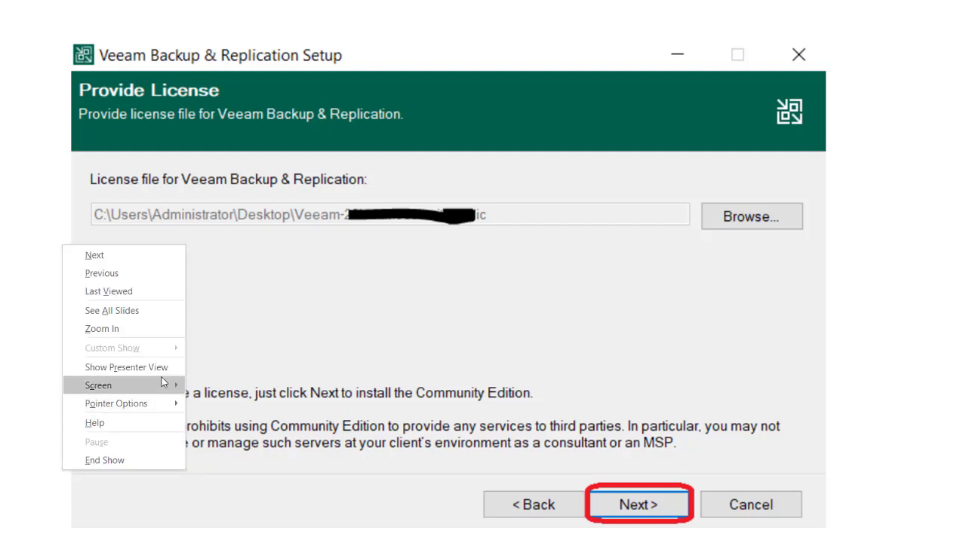
{"action": "mouse_move", "coordinate": [162, 409]}
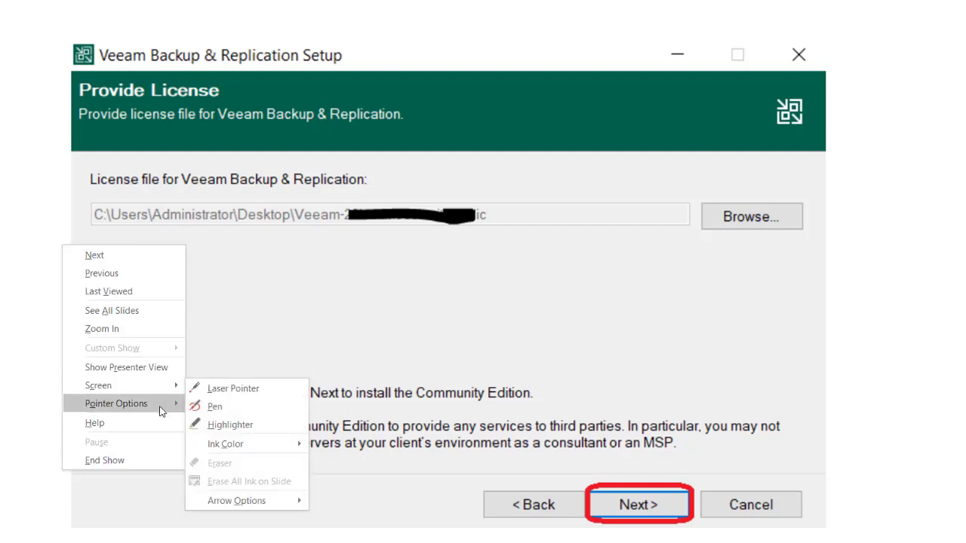
{"action": "left_click", "coordinate": [227, 410]}
{"action": "left_click_drag", "start_coordinate": [308, 411], "coordinate": [531, 405]}
{"action": "left_click_drag", "start_coordinate": [70, 415], "coordinate": [547, 400]}
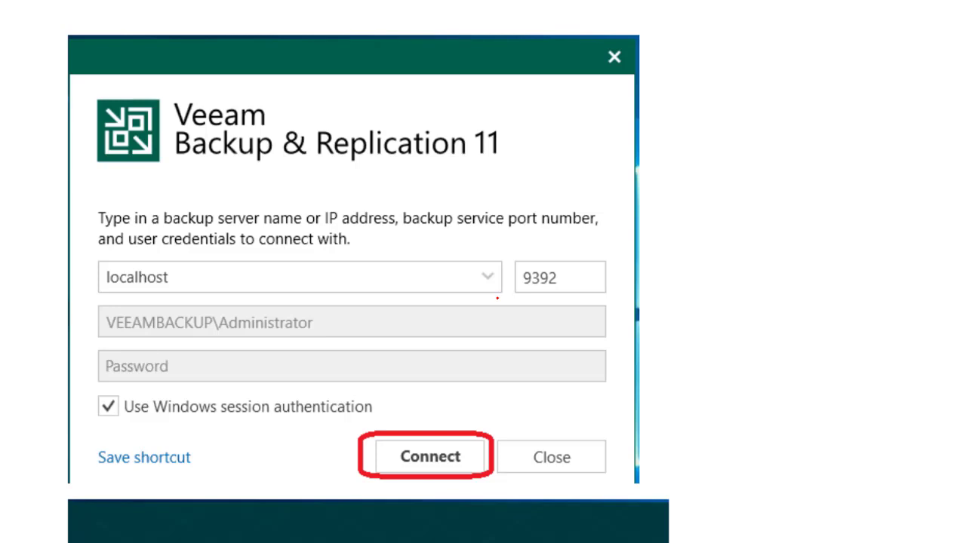
- End the slide show without keeping the ink annotations, and minimize the open windows to reach the desktop
{"action": "key", "text": "Escape"}
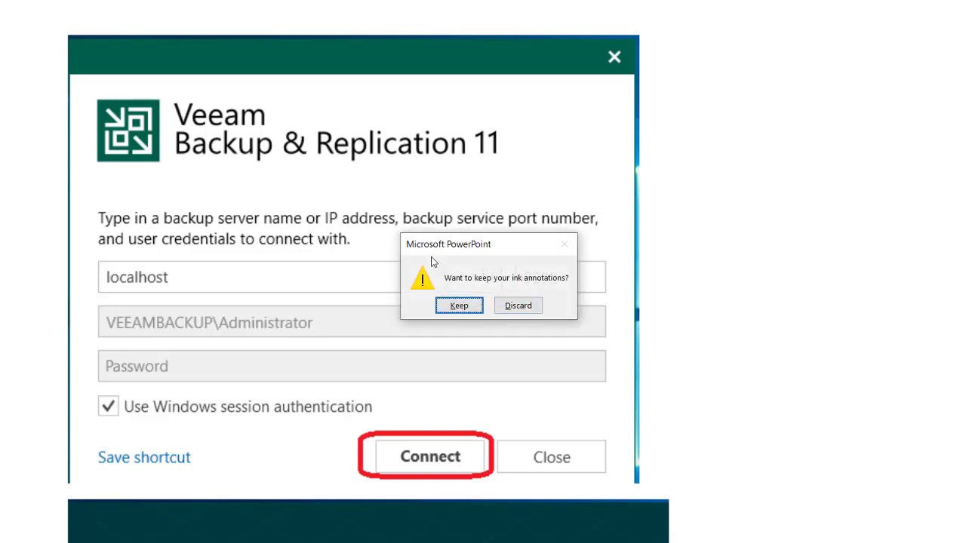
{"action": "left_click", "coordinate": [517, 306]}
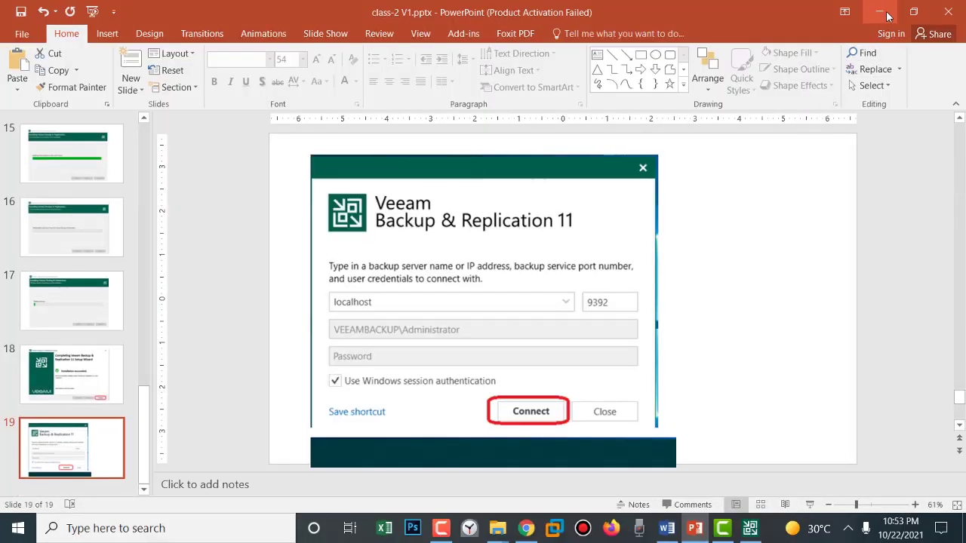
{"action": "left_click", "coordinate": [883, 13]}
{"action": "left_click", "coordinate": [862, 17]}
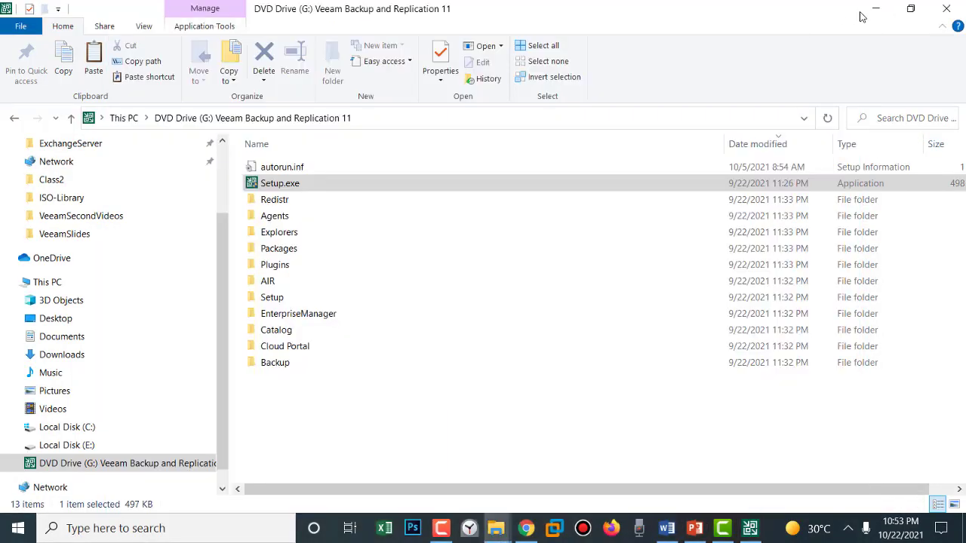
{"action": "left_click", "coordinate": [867, 12]}
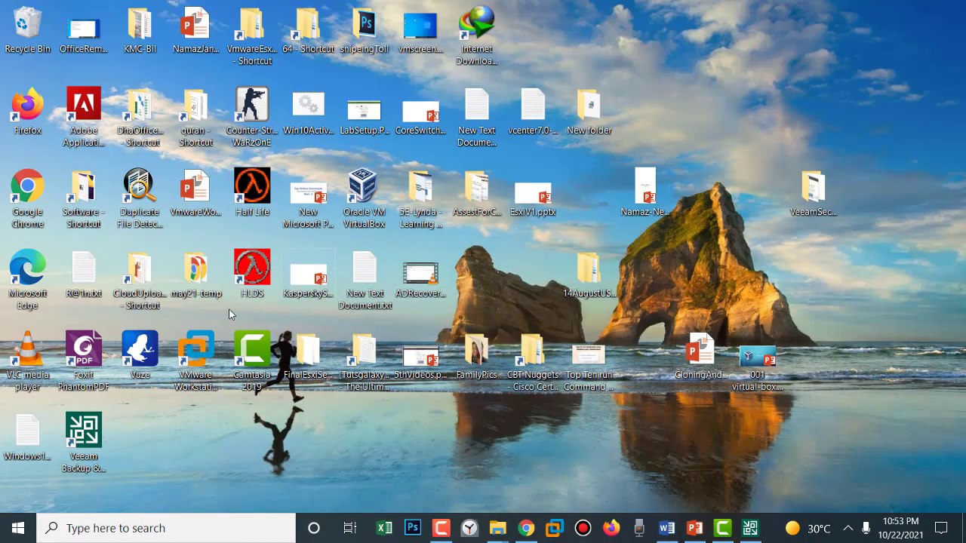
- Open the Veeam Backup & Replication console and connect to localhost on port 9392 using Windows session authentication
{"action": "double_click", "coordinate": [85, 433]}
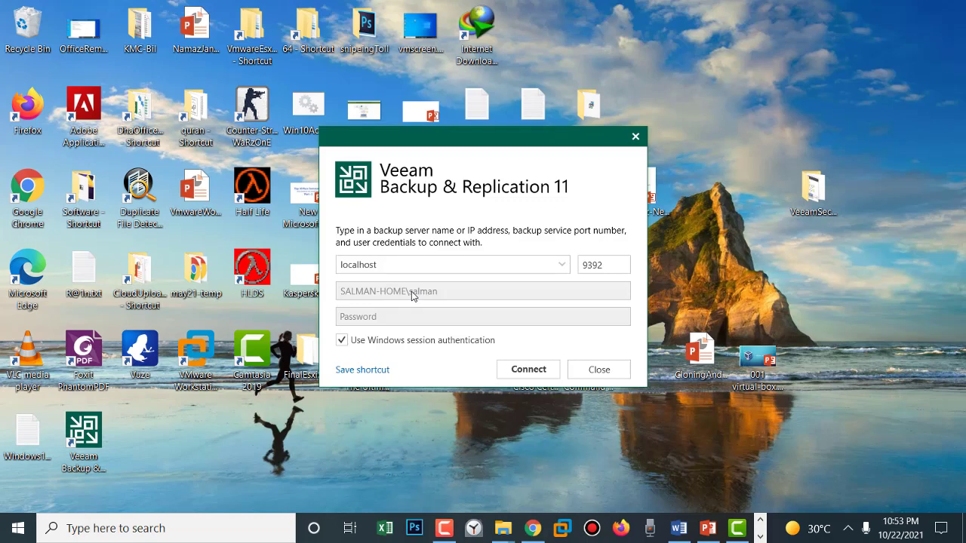
{"action": "left_click", "coordinate": [526, 374]}
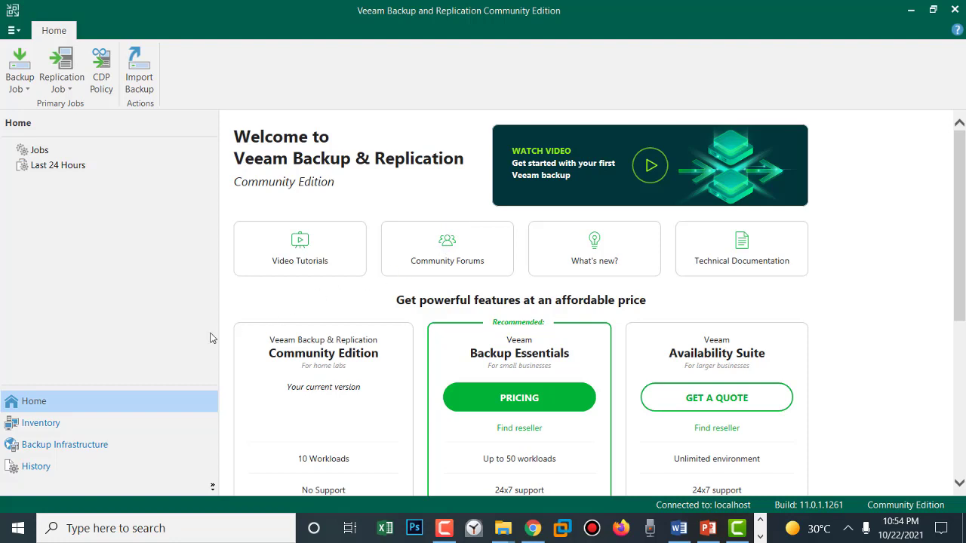
- Compare the workloads and features of Community Edition, Backup Essentials and Availability Suite on the console's welcome page
{"action": "left_click", "coordinate": [31, 425]}
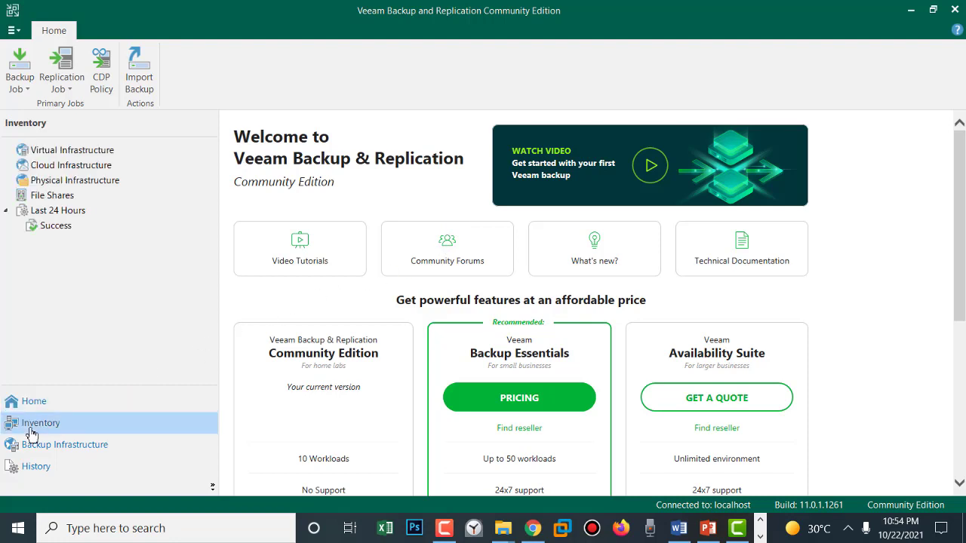
{"action": "left_click", "coordinate": [34, 403]}
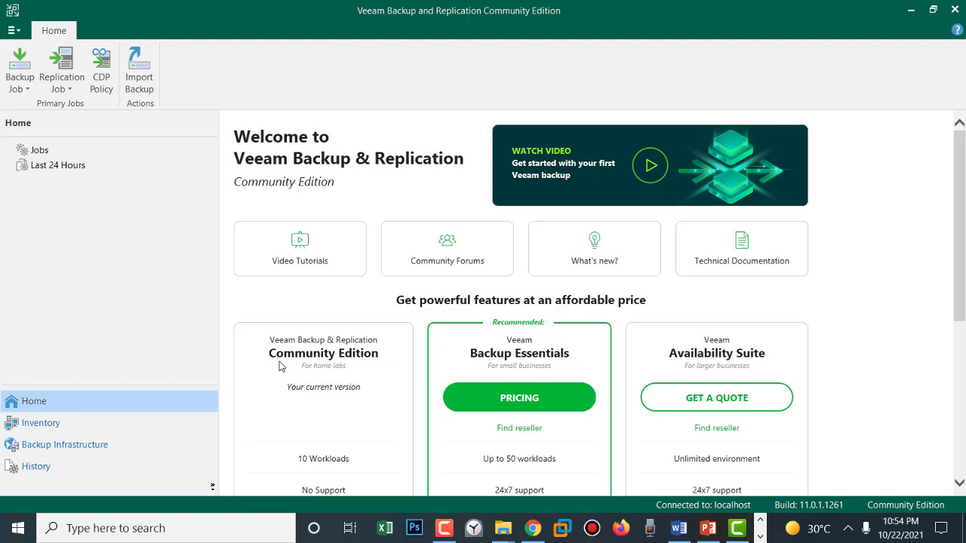
{"action": "left_click_drag", "start_coordinate": [272, 355], "coordinate": [379, 354]}
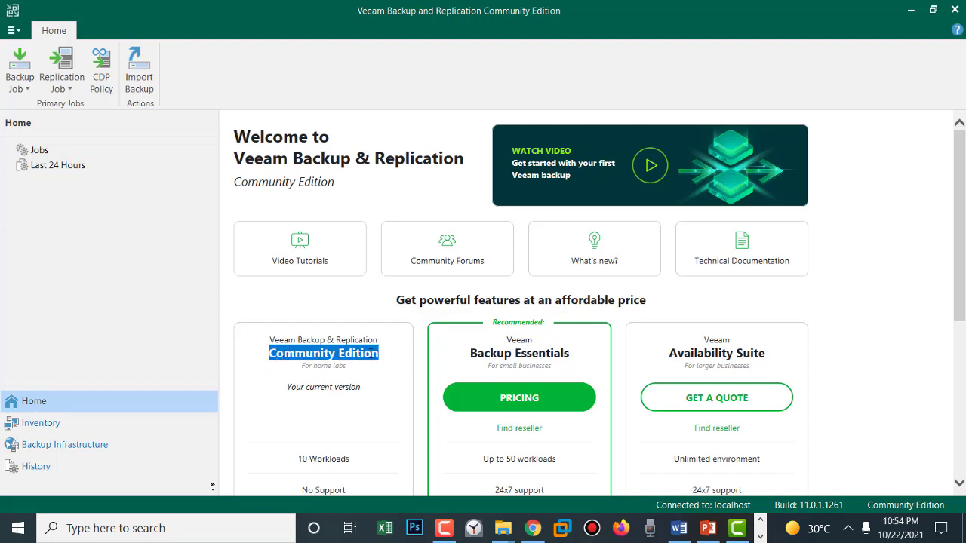
{"action": "left_click_drag", "start_coordinate": [468, 357], "coordinate": [560, 361]}
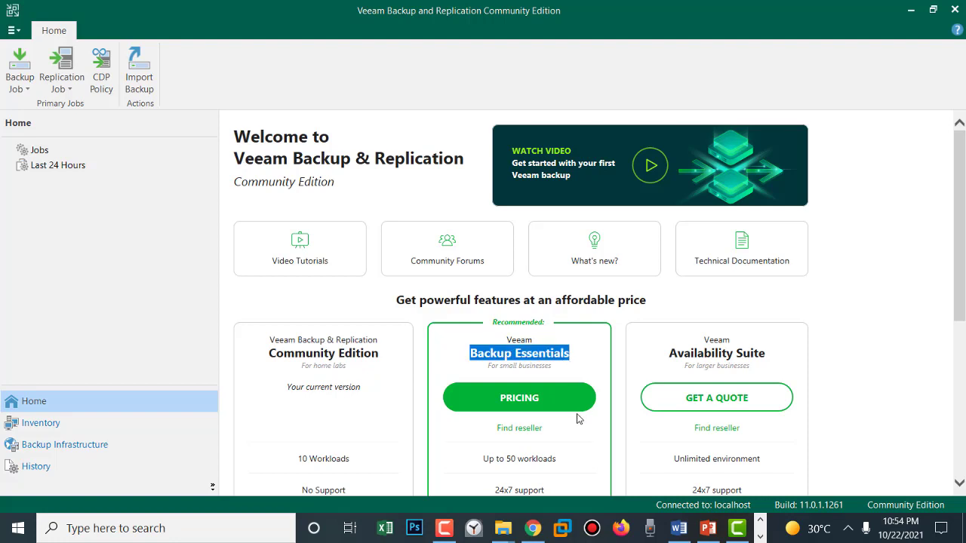
{"action": "left_click_drag", "start_coordinate": [483, 459], "coordinate": [562, 466]}
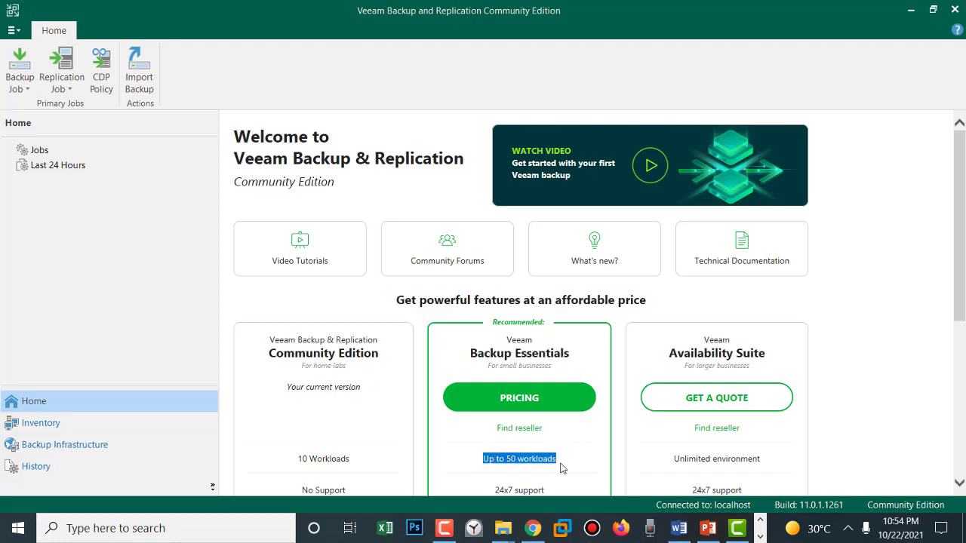
{"action": "left_click_drag", "start_coordinate": [670, 353], "coordinate": [768, 366]}
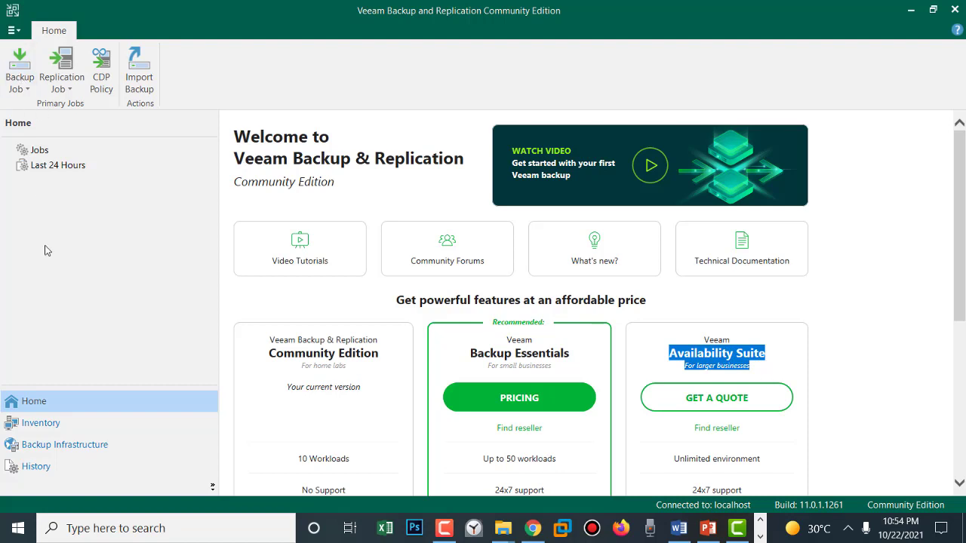
{"action": "left_click", "coordinate": [33, 427]}
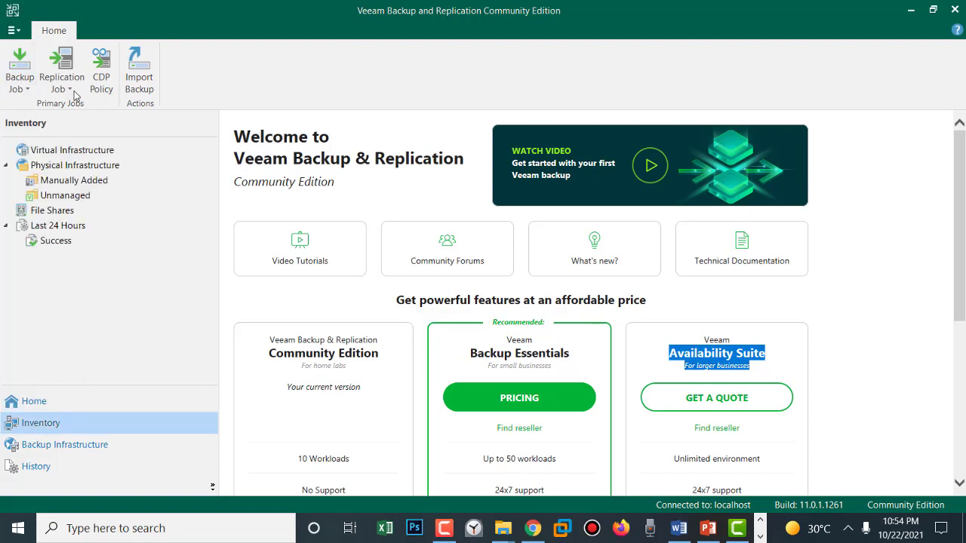
{"action": "left_click", "coordinate": [15, 74]}
{"action": "left_click", "coordinate": [15, 74]}
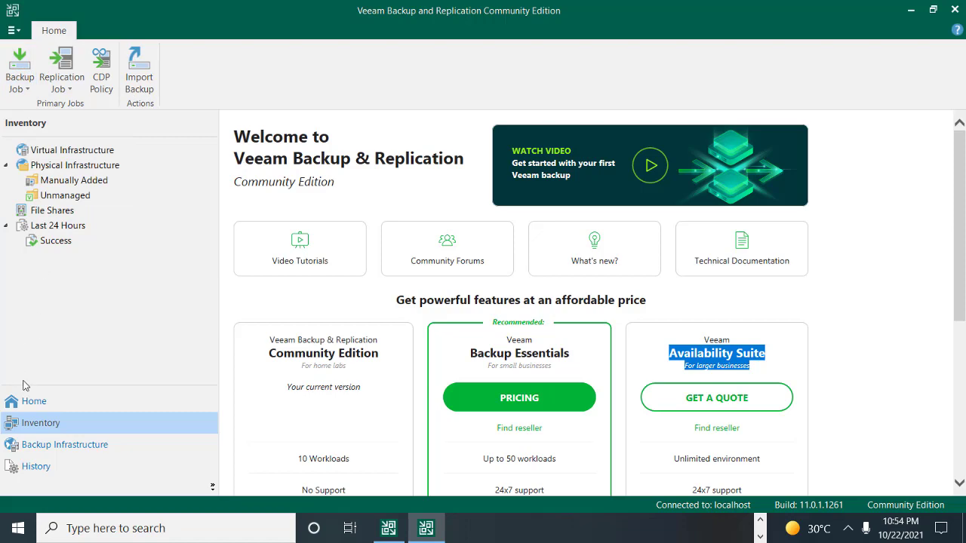
{"action": "left_click", "coordinate": [34, 401]}
{"action": "scroll", "coordinate": [780, 394], "scroll_direction": "down", "scroll_amount": 5}
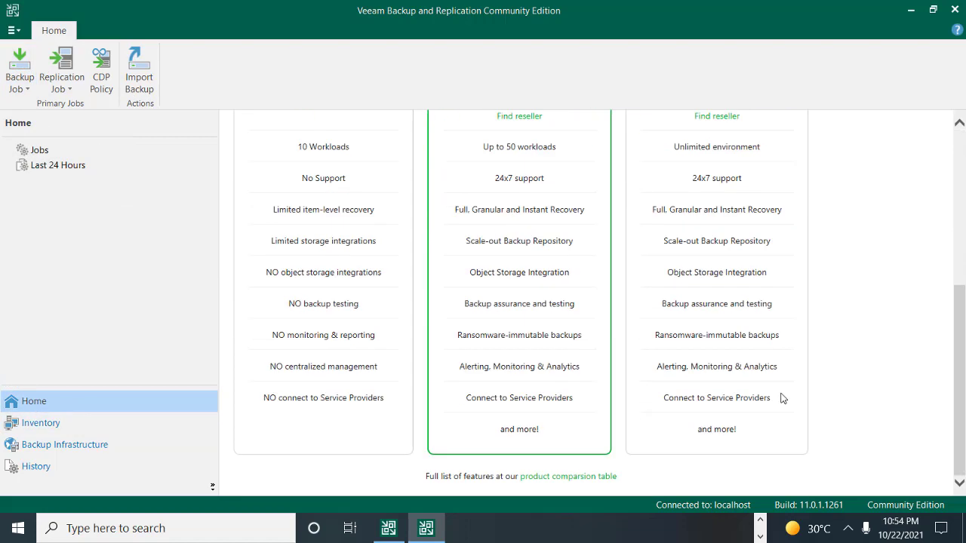
- Look through the console's main menu options and its Home, Inventory, Backup Infrastructure and History views
{"action": "left_click", "coordinate": [12, 30]}
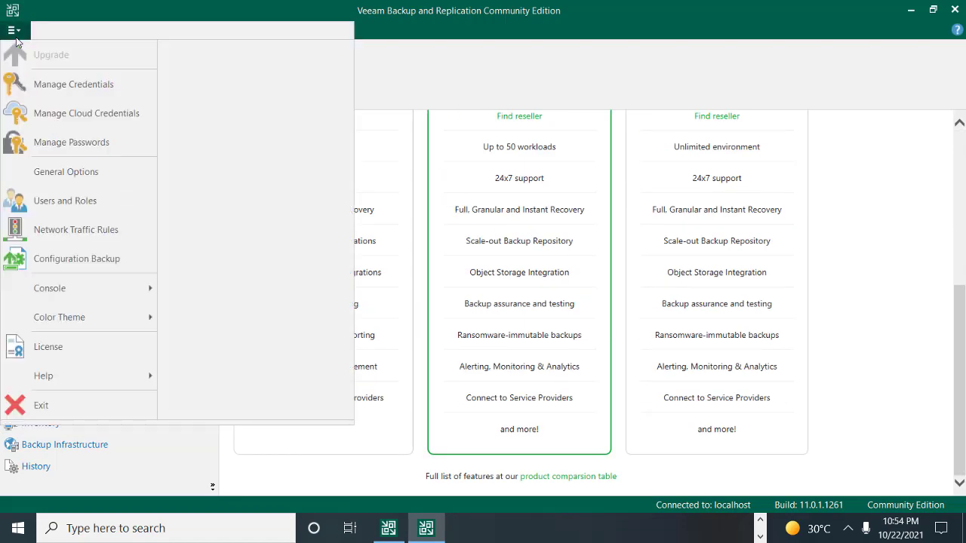
{"action": "left_click", "coordinate": [843, 309]}
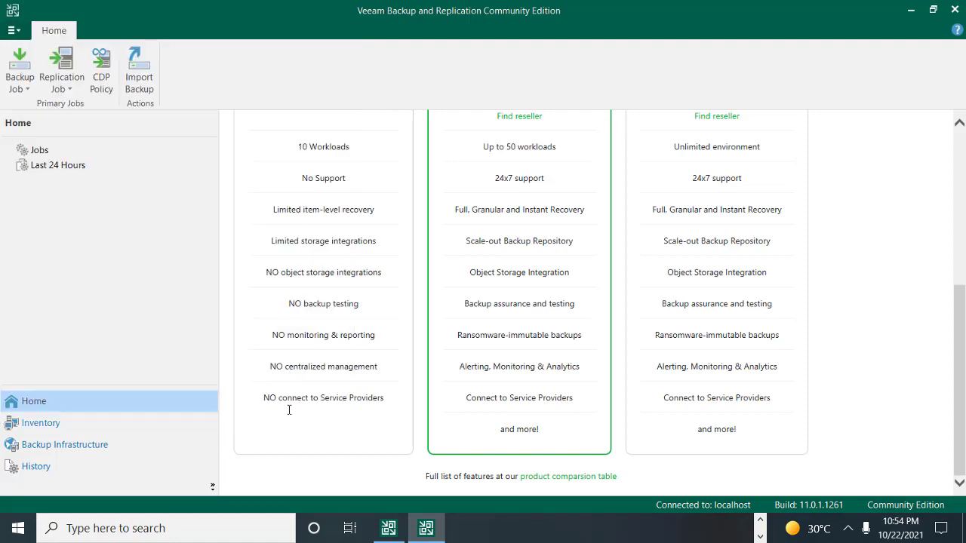
{"action": "left_click", "coordinate": [41, 423]}
{"action": "left_click", "coordinate": [43, 453]}
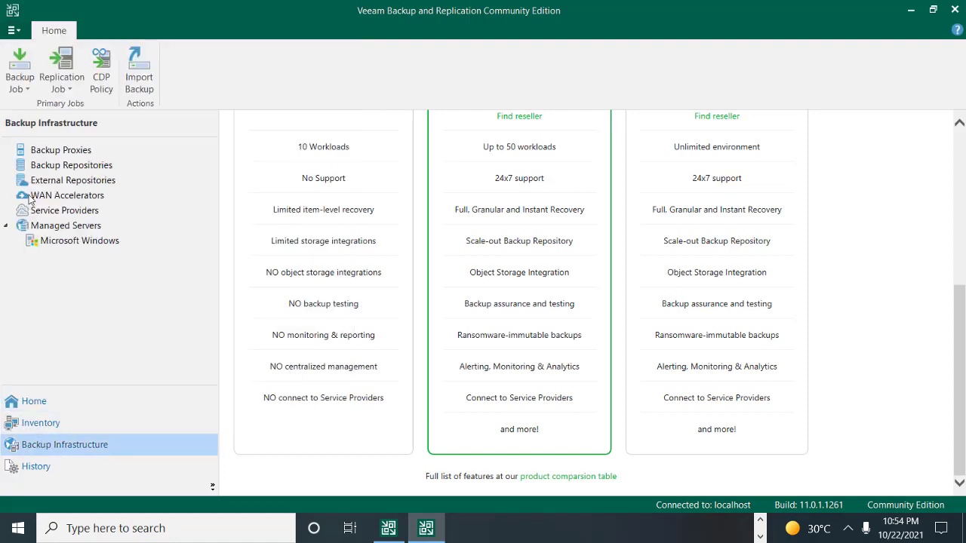
{"action": "left_click", "coordinate": [47, 406]}
{"action": "left_click", "coordinate": [46, 424]}
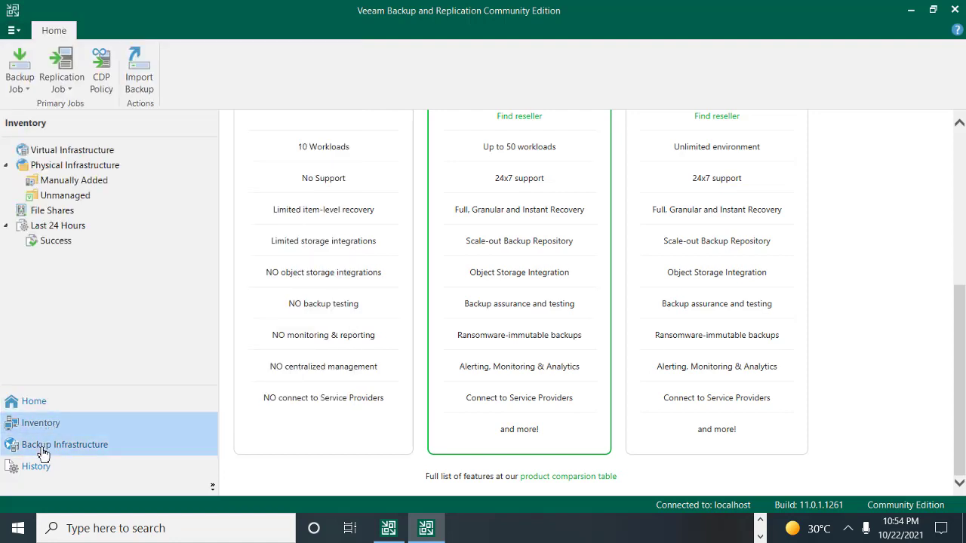
{"action": "left_click", "coordinate": [43, 445]}
{"action": "left_click", "coordinate": [38, 465]}
{"action": "left_click", "coordinate": [38, 424]}
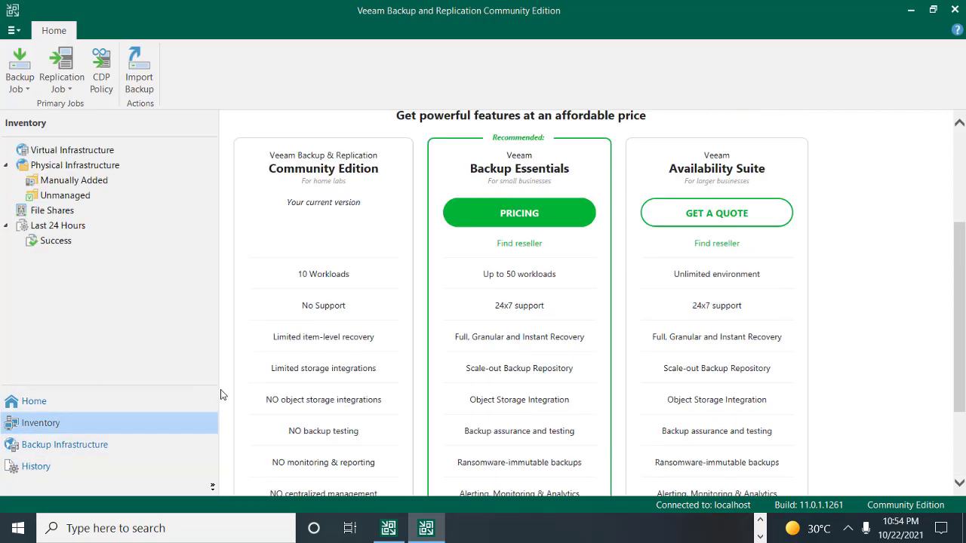
- View the Virtual Infrastructure inventory, then check the edition and instances in License Information and close it
{"action": "left_click", "coordinate": [63, 152]}
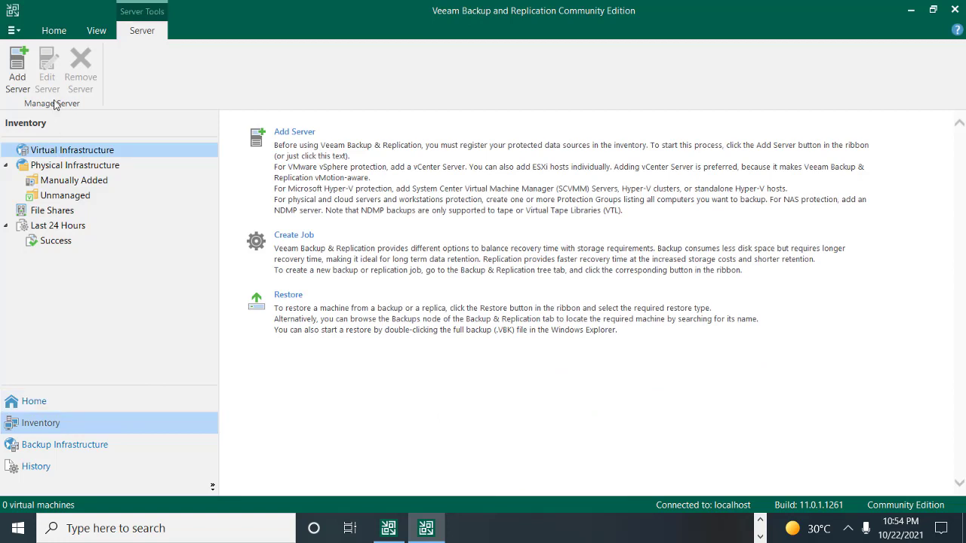
{"action": "left_click", "coordinate": [18, 31]}
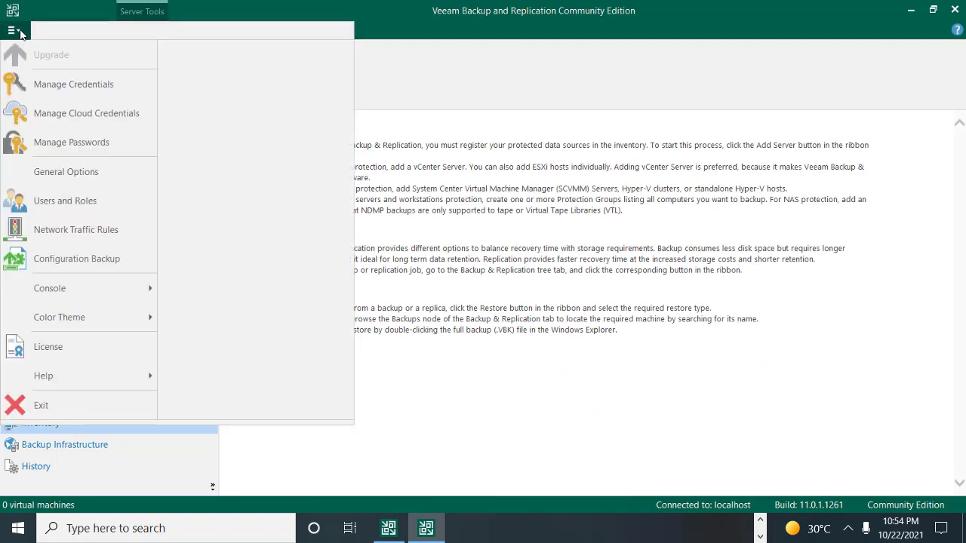
{"action": "left_click", "coordinate": [64, 345]}
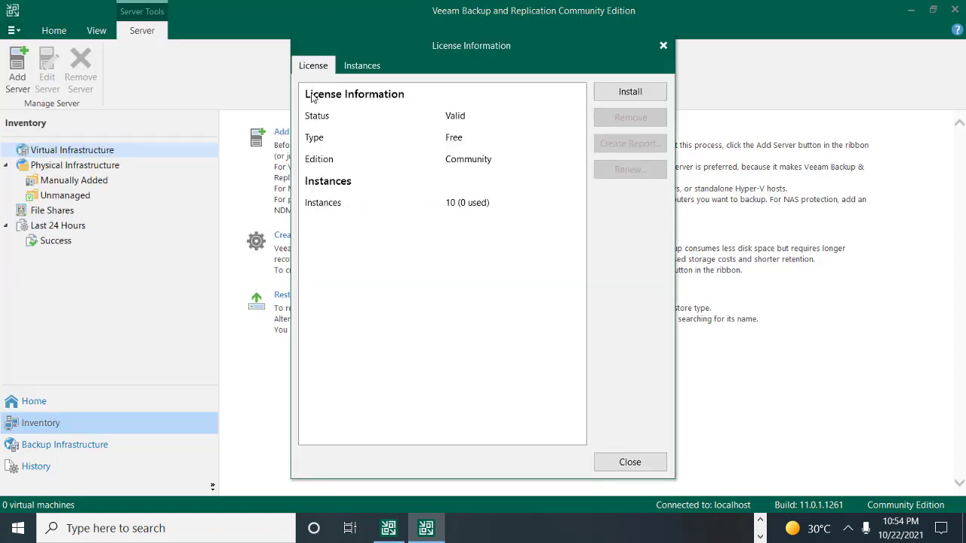
{"action": "left_click", "coordinate": [309, 164]}
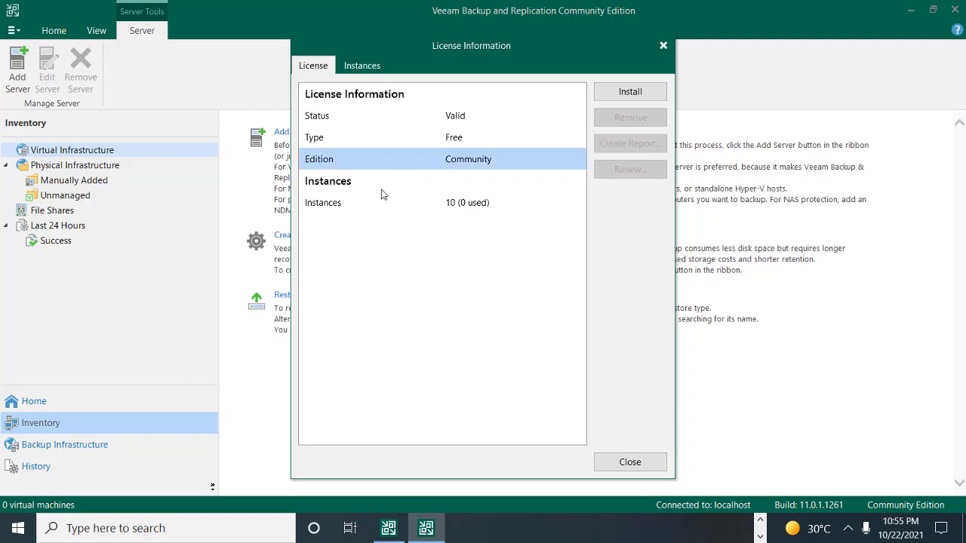
{"action": "left_click", "coordinate": [314, 208]}
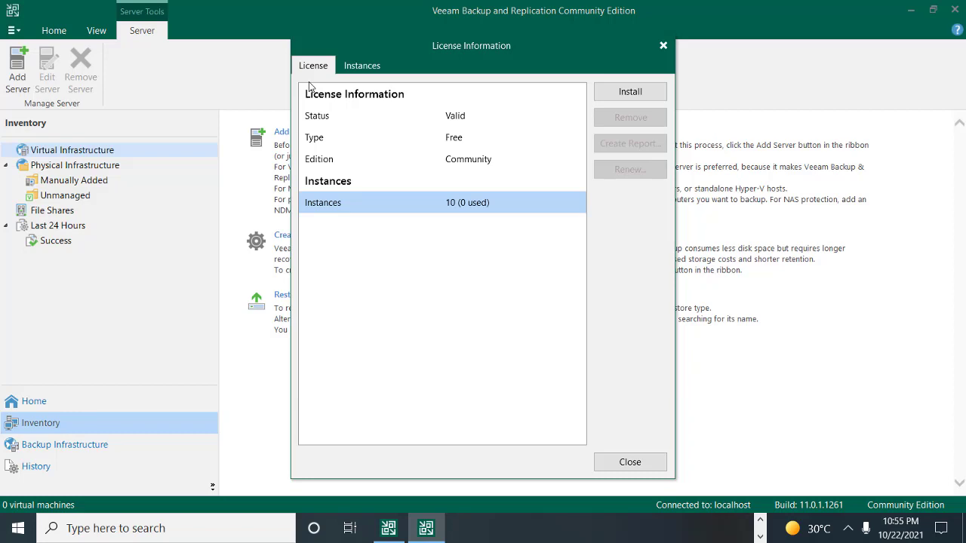
{"action": "key", "text": "Escape"}
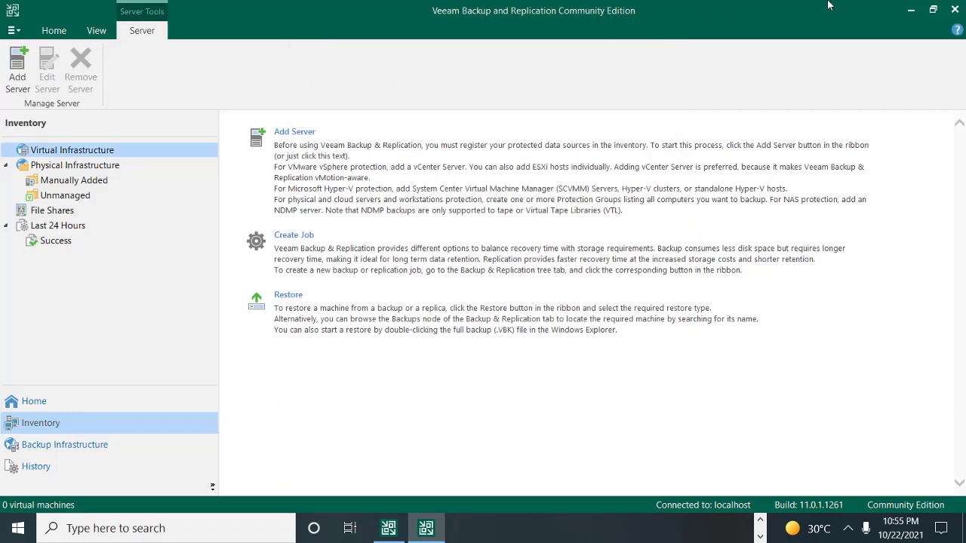
- Minimize the Veeam console and switch to Camtasia, bringing up its recorder controls
{"action": "left_click", "coordinate": [911, 8]}
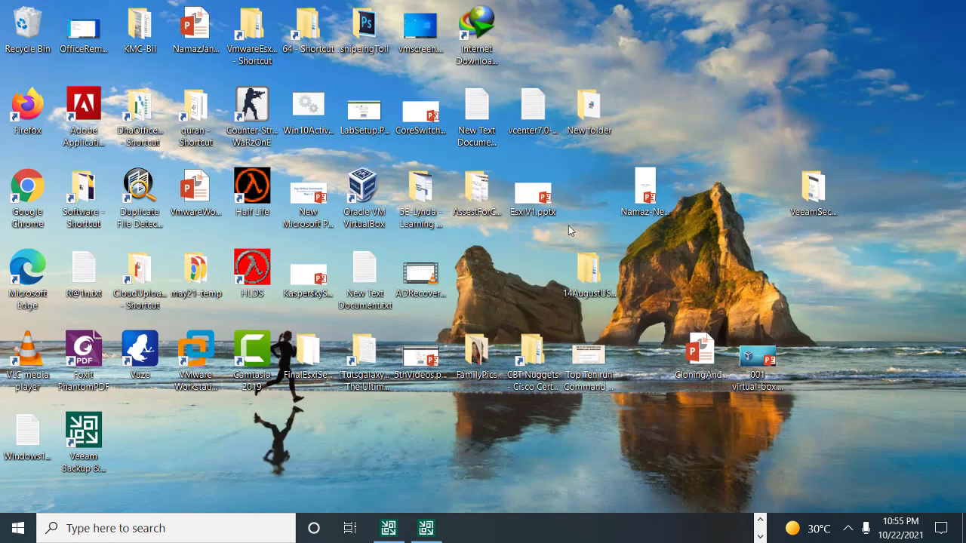
{"action": "left_click", "coordinate": [759, 520]}
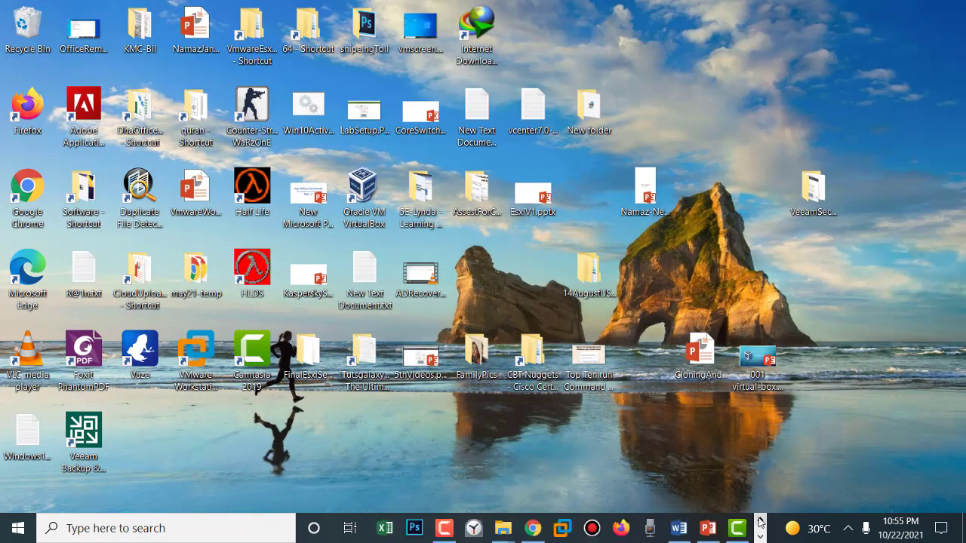
{"action": "left_click", "coordinate": [737, 529]}
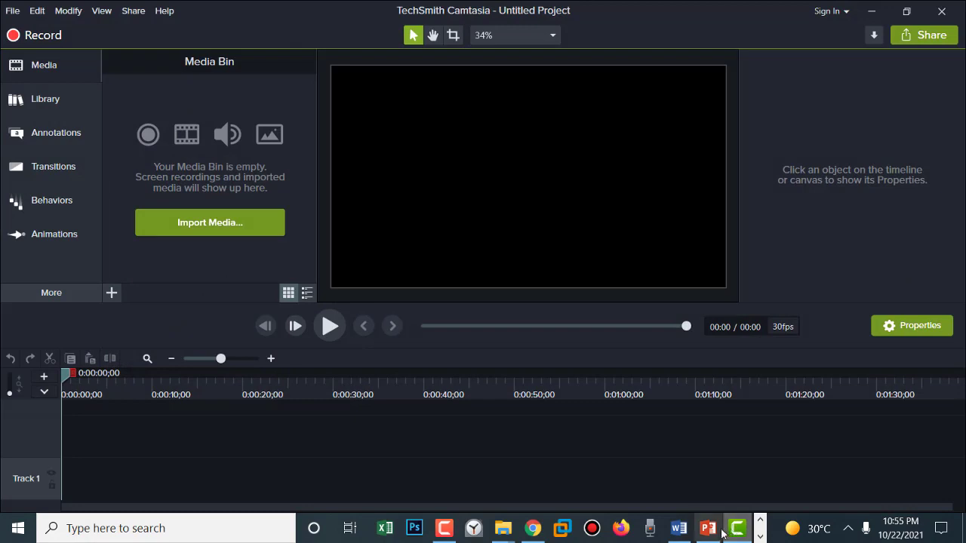
{"action": "left_click", "coordinate": [444, 528]}
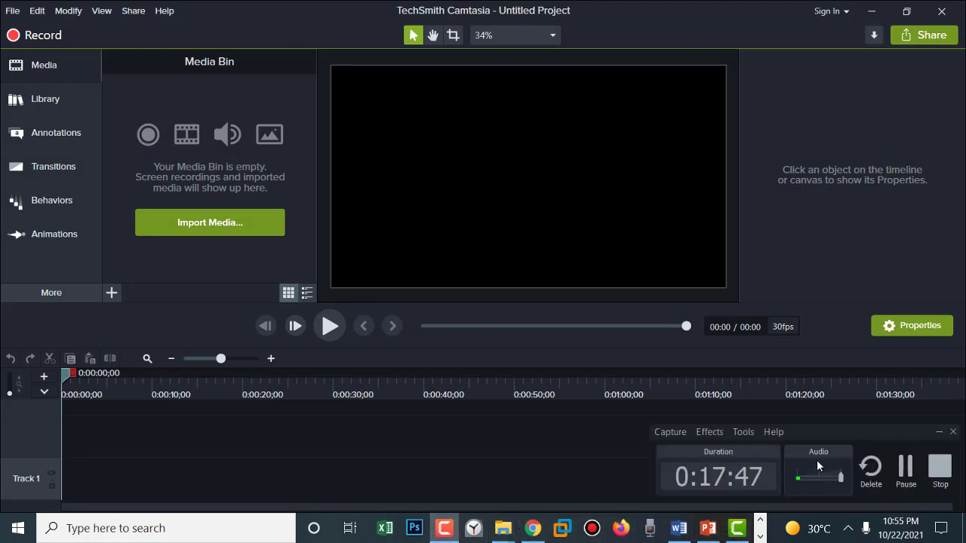